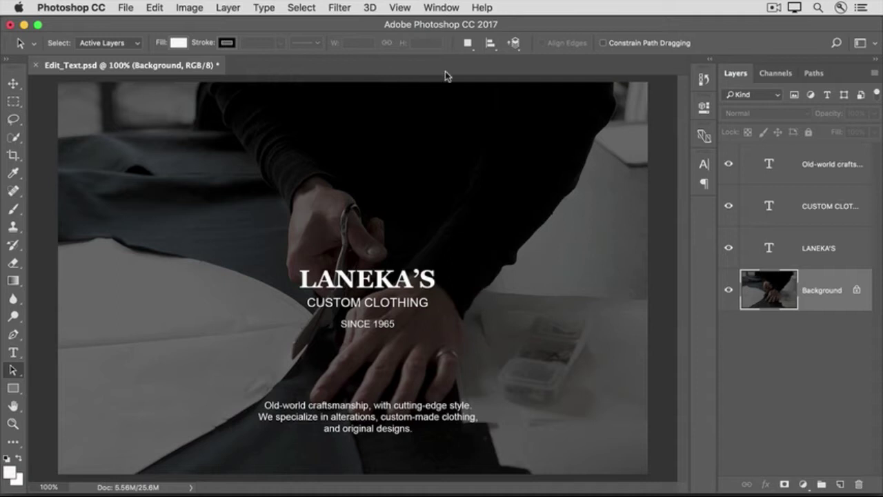
Step: Set the font size of the LANEKA'S text layer to 60 pt
{"action": "left_click", "coordinate": [818, 261]}
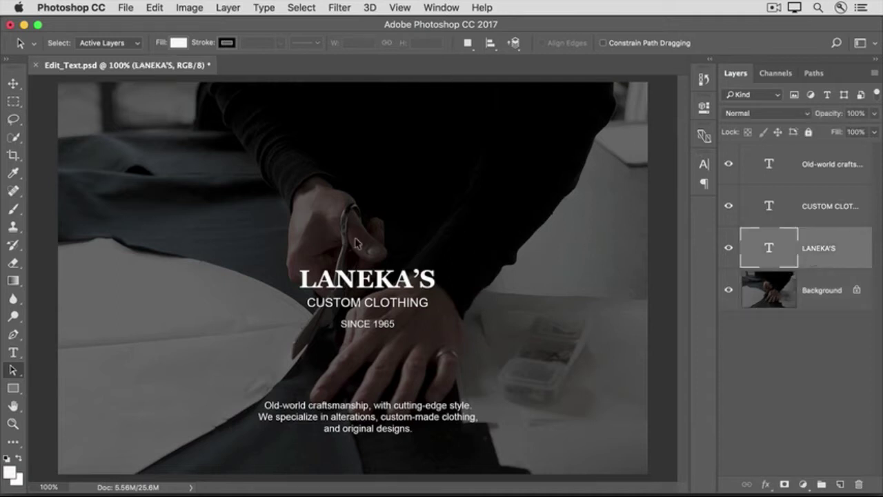
{"action": "left_click", "coordinate": [14, 353]}
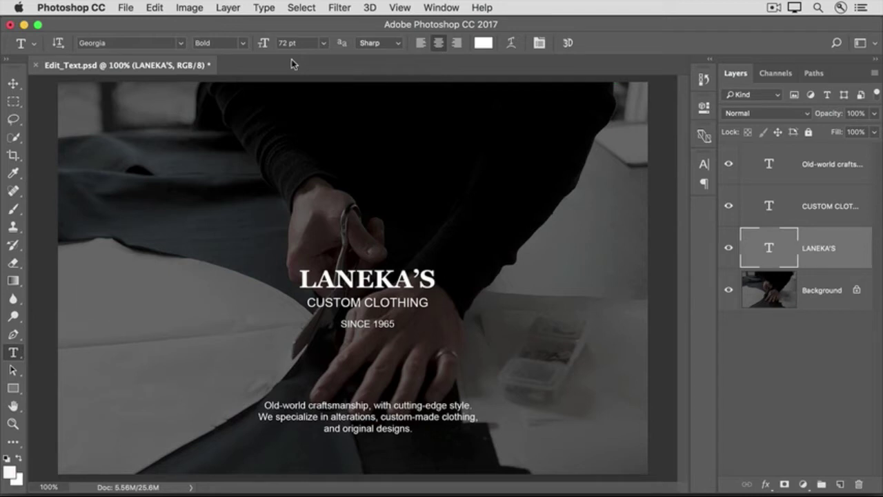
{"action": "left_click", "coordinate": [284, 43]}
{"action": "type", "text": "60"}
{"action": "key", "text": "Return"}
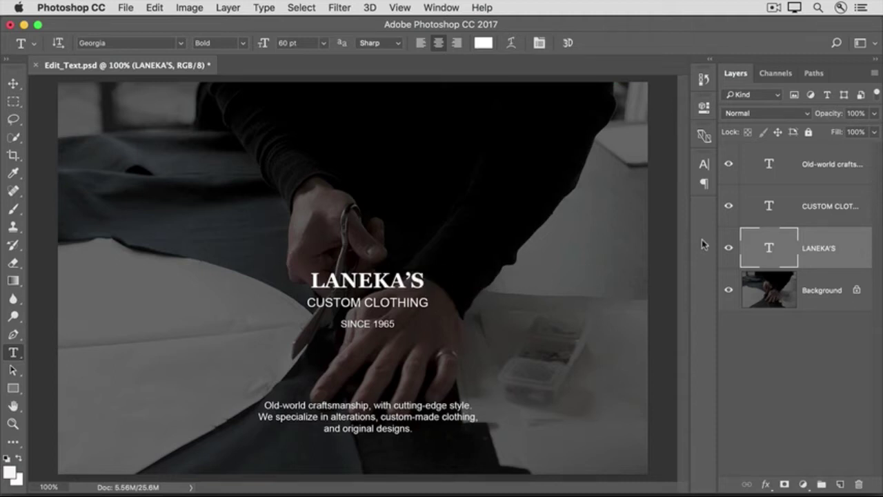
Step: Recolor the whole CUSTOM CLOTHING / SINCE 1965 text layer to the web-safe gray 999999, limiting the picker to web colors
{"action": "left_click", "coordinate": [795, 215]}
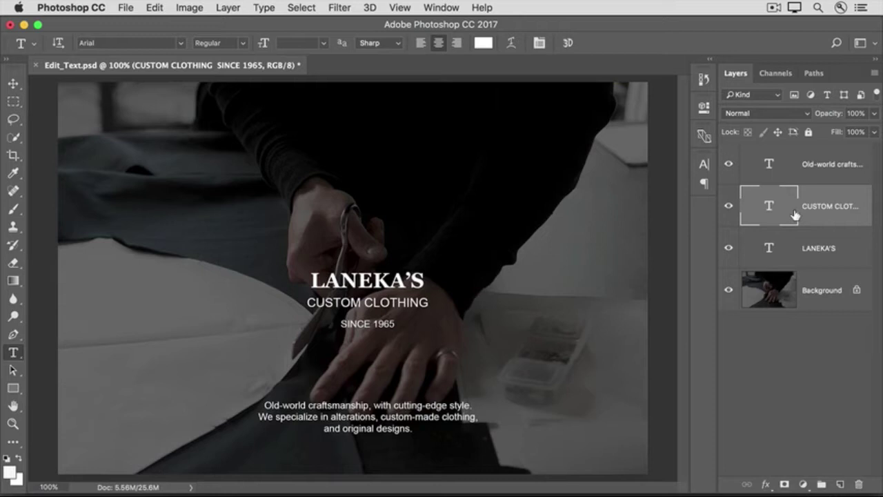
{"action": "left_click", "coordinate": [484, 45]}
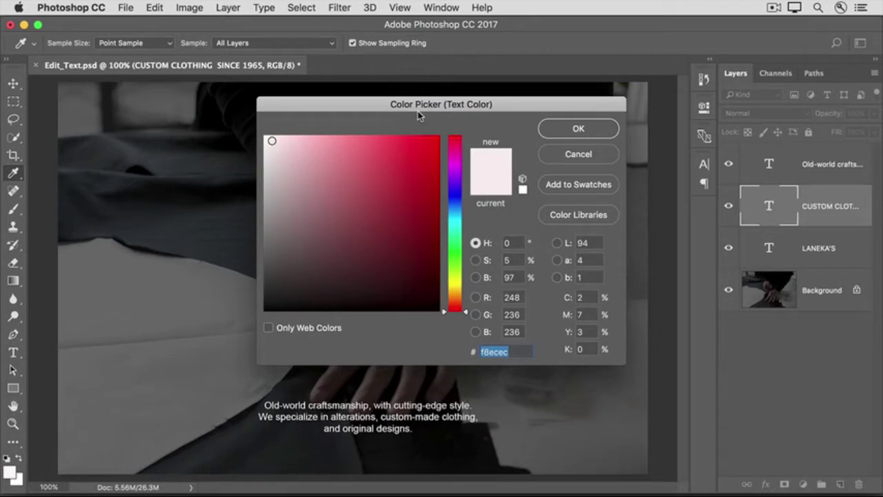
{"action": "left_click_drag", "start_coordinate": [380, 108], "coordinate": [626, 8]}
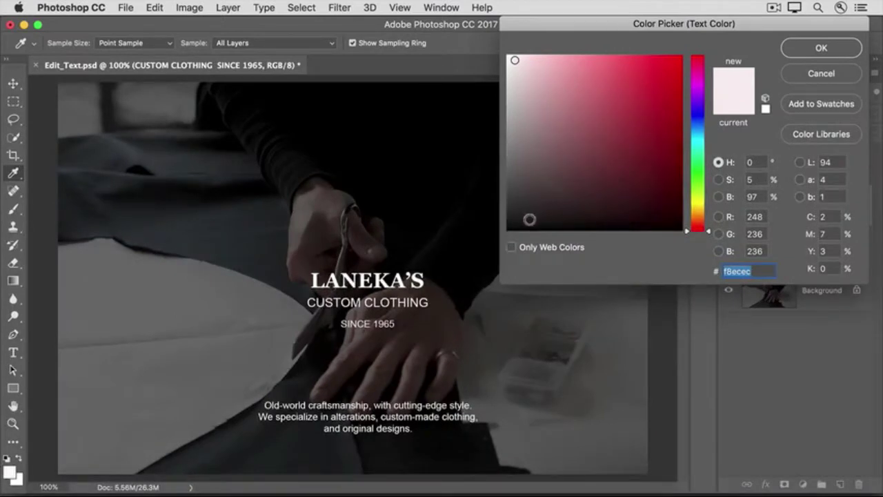
{"action": "left_click", "coordinate": [511, 249]}
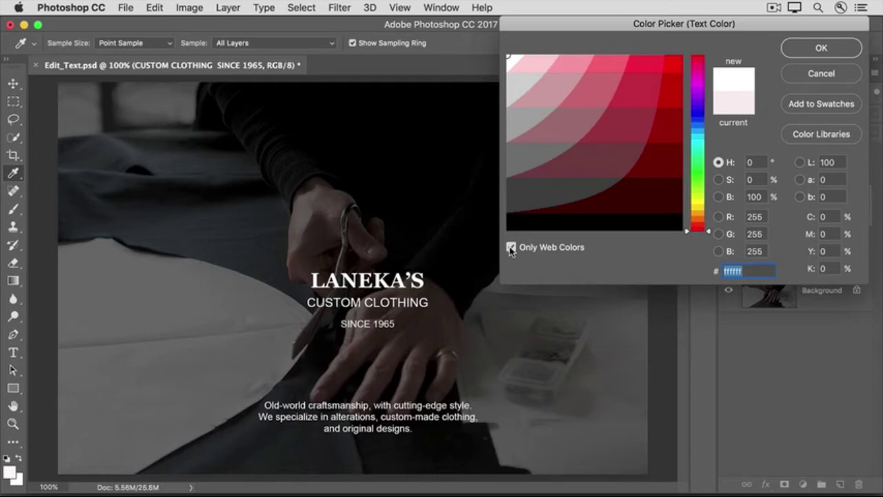
{"action": "left_click", "coordinate": [518, 120]}
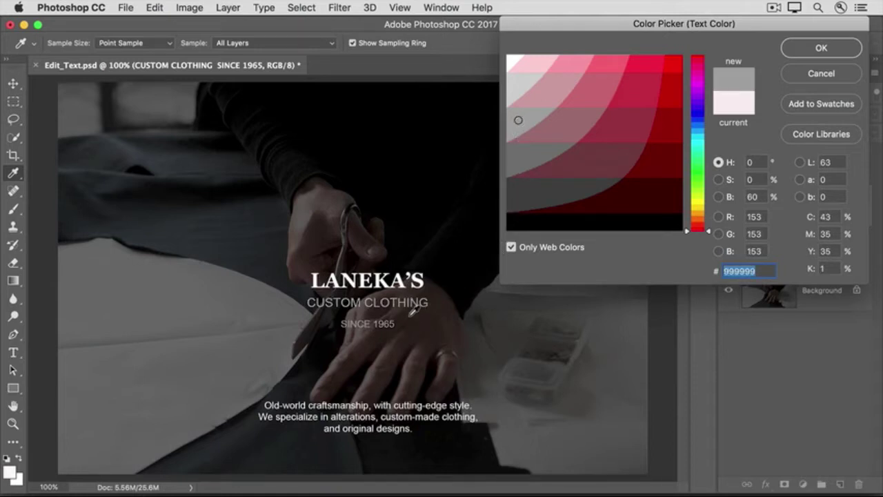
{"action": "left_click", "coordinate": [823, 49]}
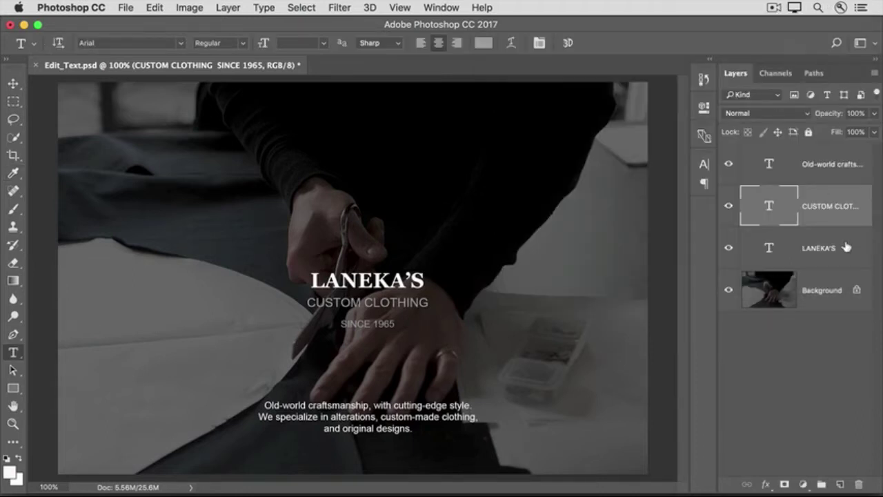
Step: Replace the word CUSTOM with FINE in the CUSTOM CLOTHING line and commit the text edit
{"action": "left_click", "coordinate": [831, 300]}
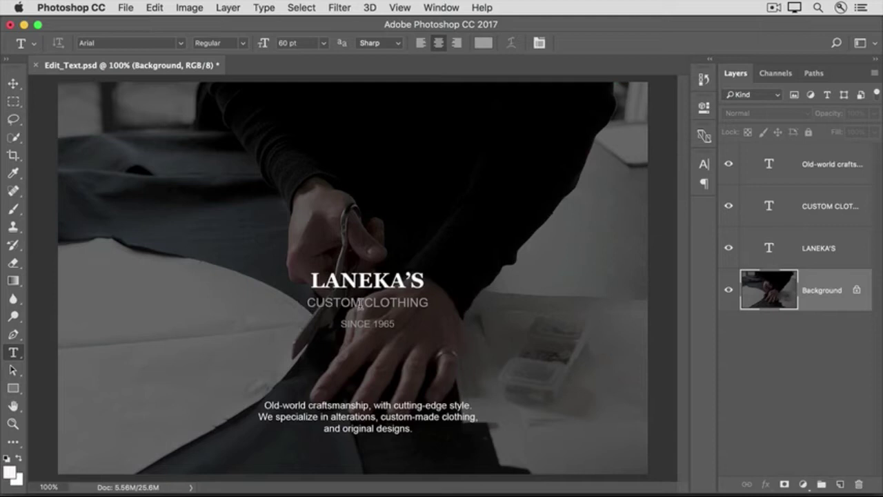
{"action": "left_click_drag", "start_coordinate": [360, 304], "coordinate": [310, 309]}
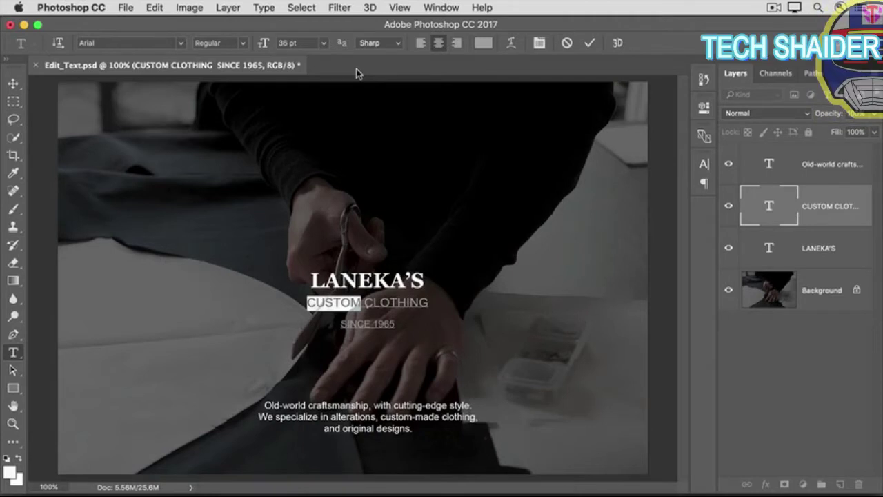
{"action": "type", "text": "FINE"}
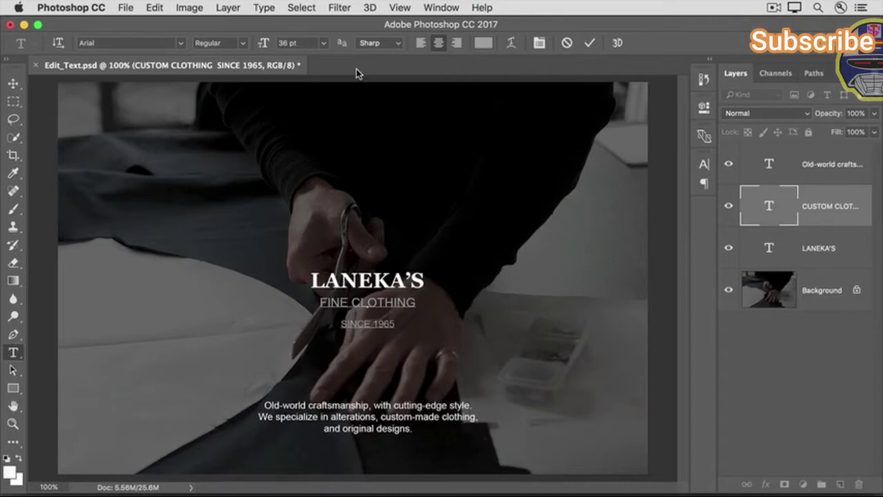
{"action": "left_click", "coordinate": [589, 46]}
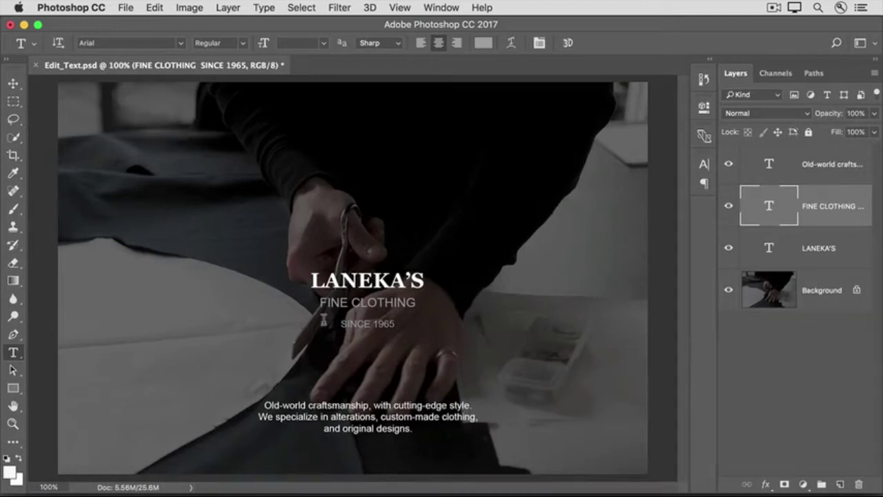
Step: Create a new paragraph text box over the dark fabric in the photo's upper left and fill it with Lorem Ipsum placeholder text
{"action": "left_click", "coordinate": [348, 413]}
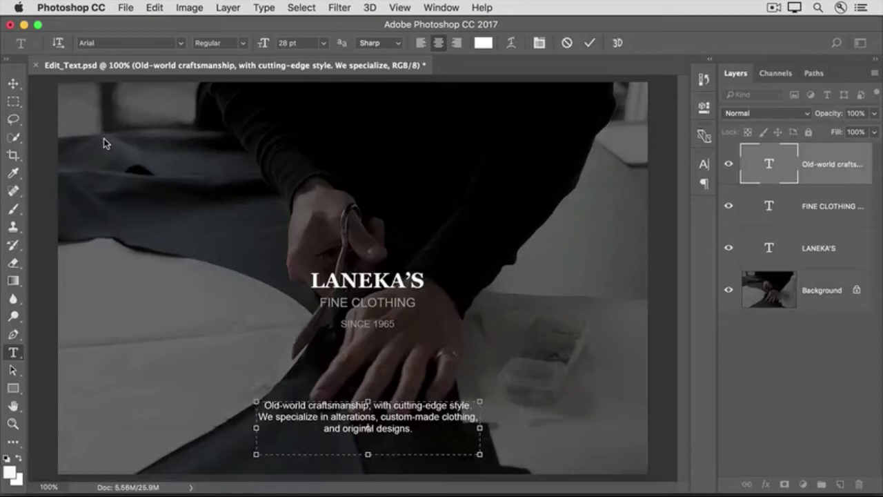
{"action": "key", "text": "super+Return"}
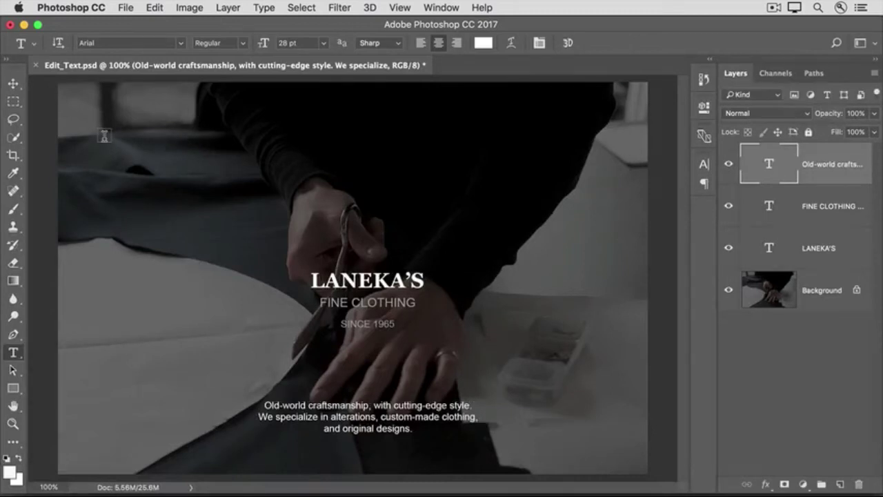
{"action": "left_click_drag", "start_coordinate": [104, 136], "coordinate": [243, 195]}
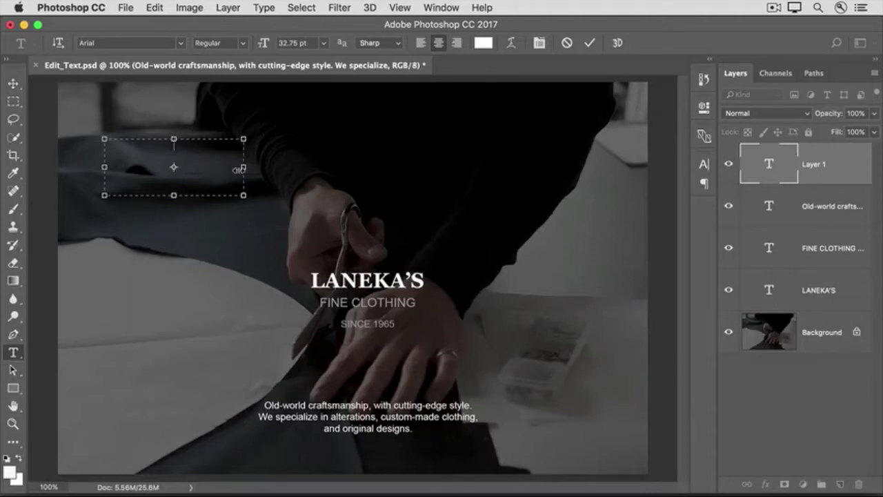
{"action": "left_click", "coordinate": [264, 8]}
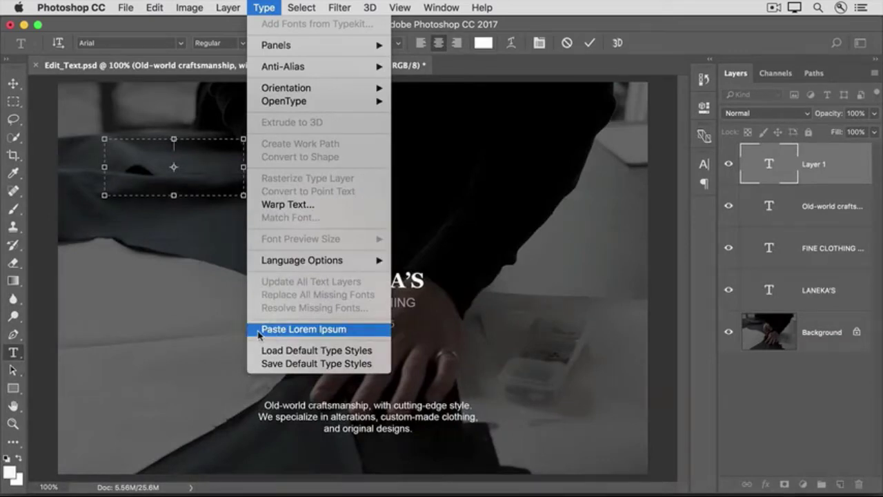
{"action": "left_click", "coordinate": [304, 329]}
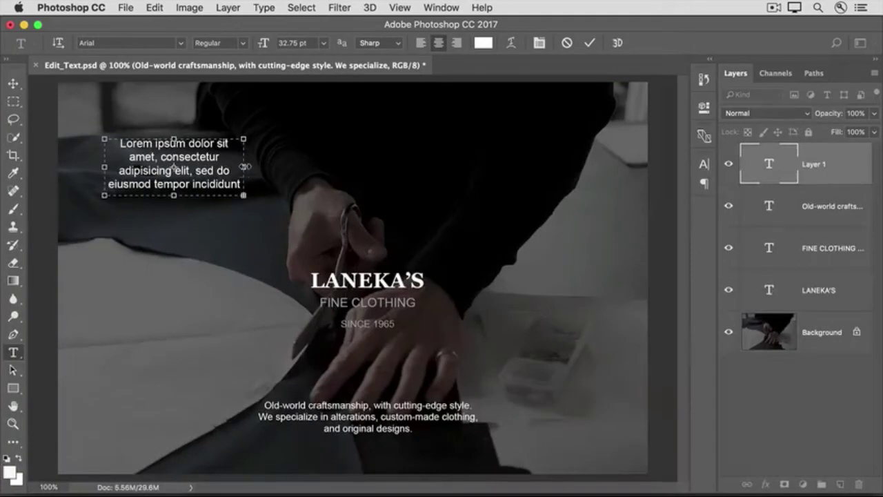
Step: Try a wider and taller box for the Lorem Ipsum text, and discard the new text layer
{"action": "left_click_drag", "start_coordinate": [245, 167], "coordinate": [299, 167]}
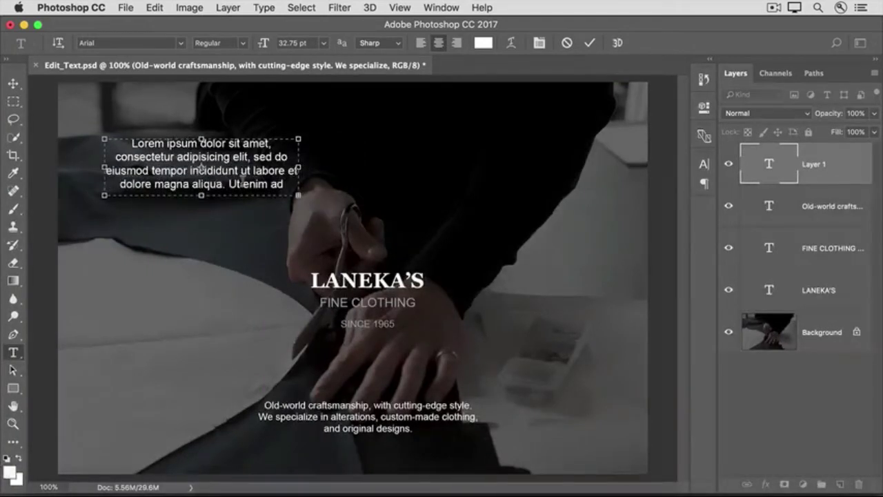
{"action": "left_click_drag", "start_coordinate": [201, 196], "coordinate": [202, 225]}
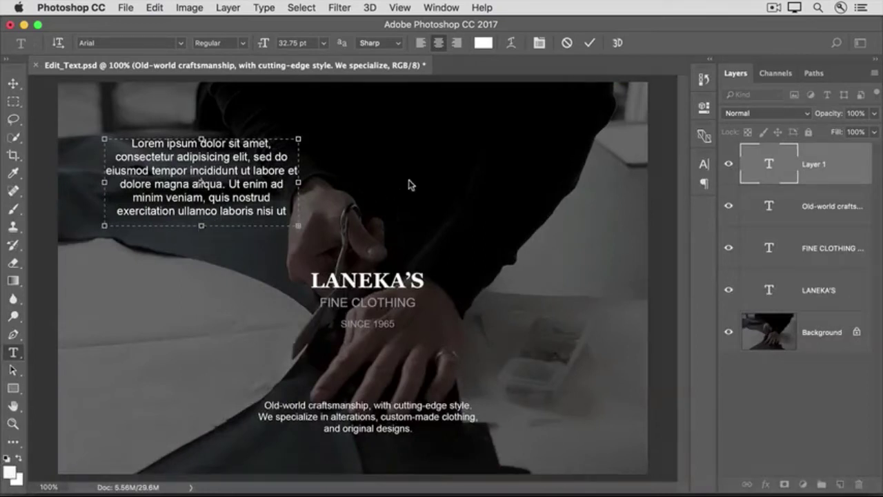
{"action": "left_click", "coordinate": [566, 44]}
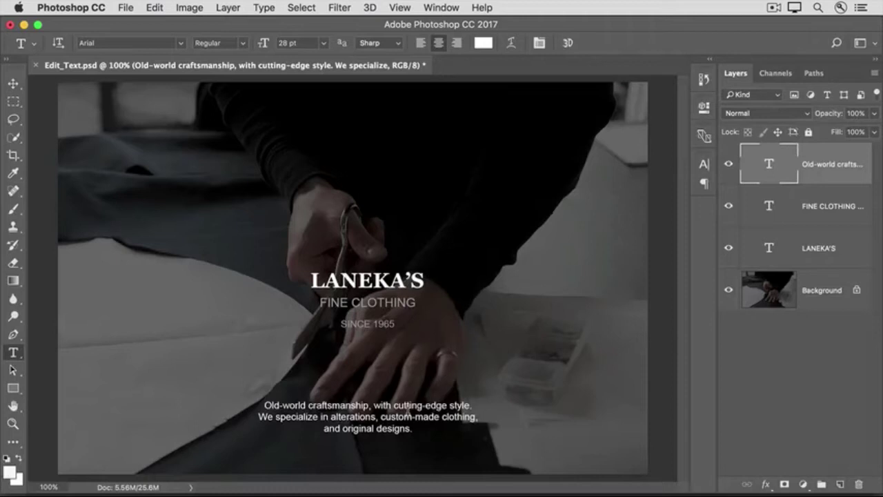
Step: Widen the Old-world craftsmanship paragraph's text box equally on both sides so the text wraps onto two lines, and commit it
{"action": "left_click", "coordinate": [404, 411]}
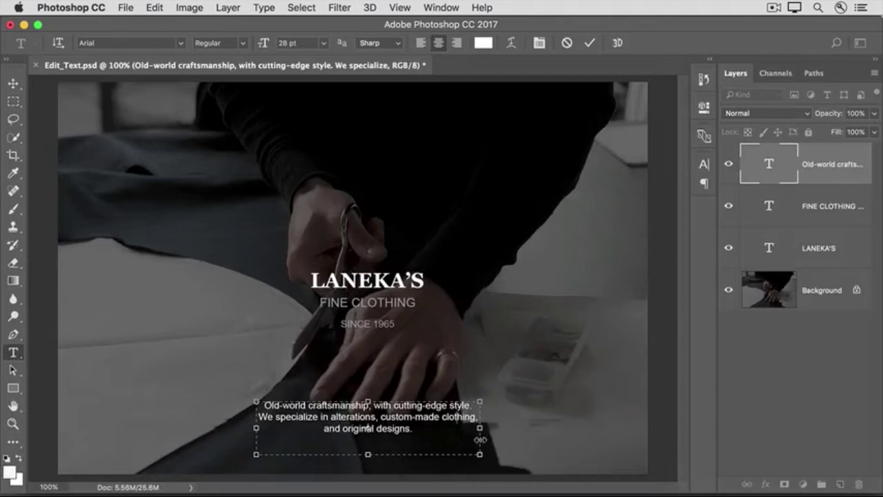
{"action": "left_click_drag", "start_coordinate": [480, 440], "coordinate": [549, 431]}
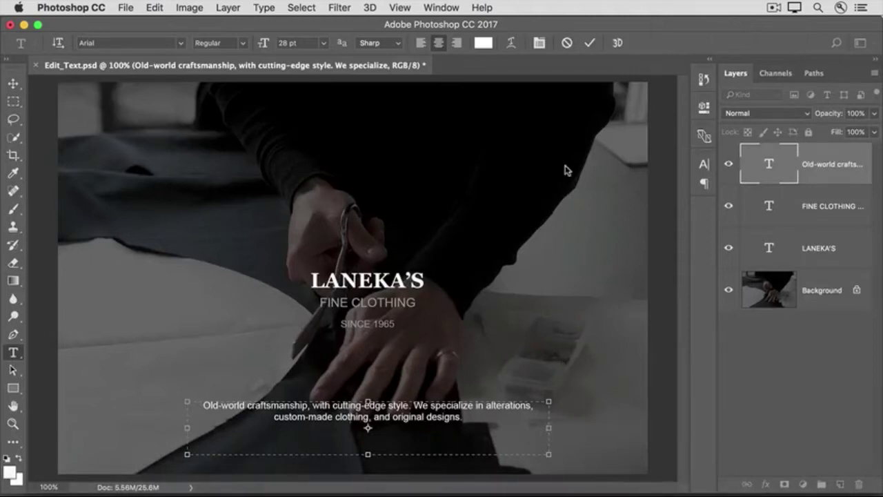
{"action": "left_click", "coordinate": [588, 43]}
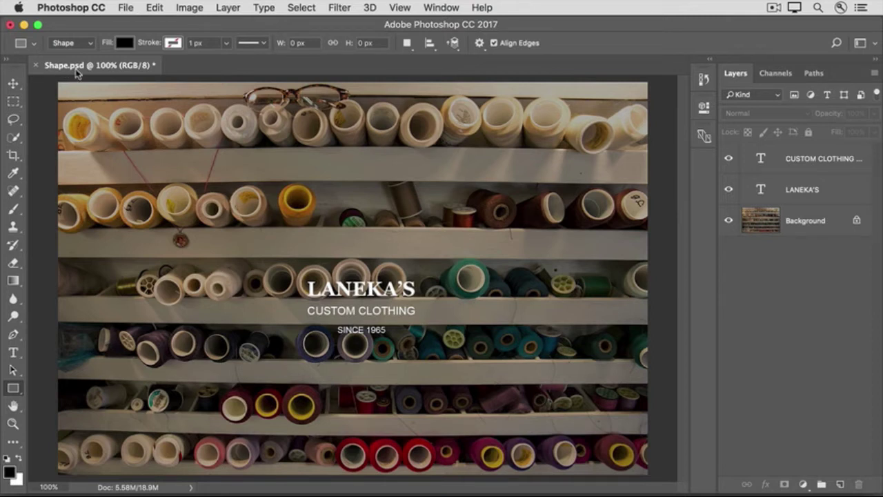
Step: Draw a black rounded rectangle about 727 by 344 px behind the LANEKA'S text, directly above the Background layer
{"action": "left_click", "coordinate": [20, 393]}
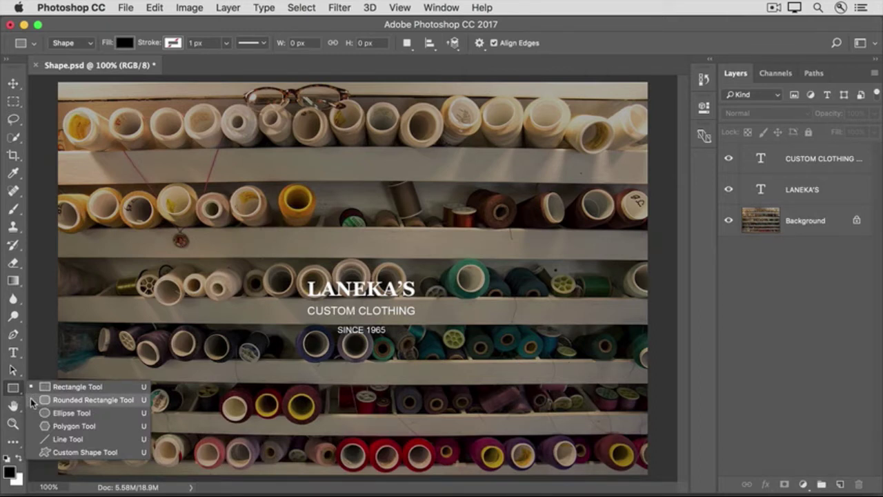
{"action": "left_click", "coordinate": [69, 399]}
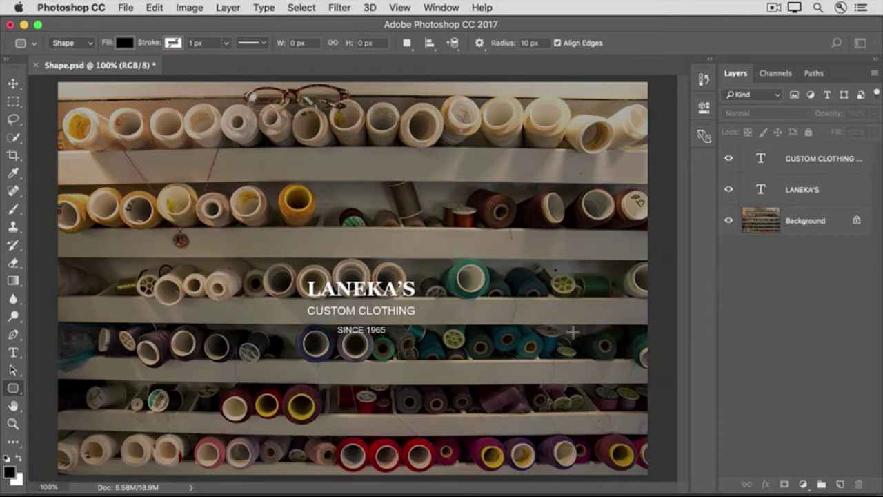
{"action": "left_click", "coordinate": [800, 232]}
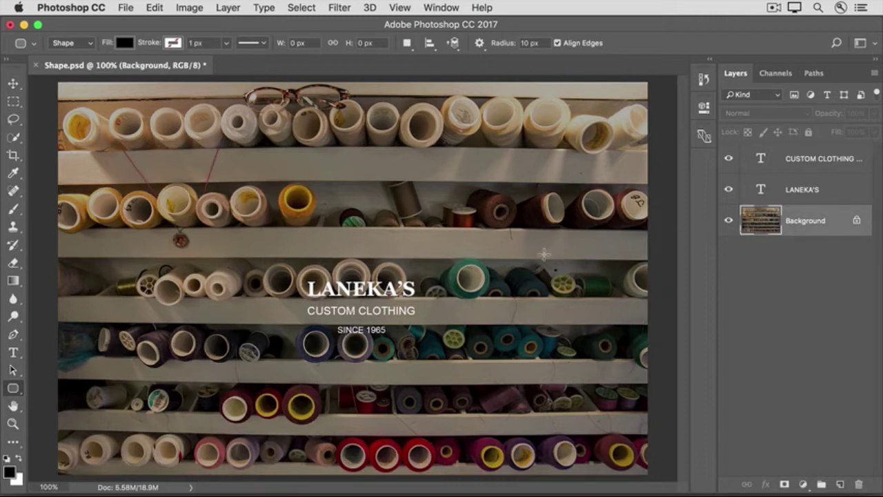
{"action": "left_click_drag", "start_coordinate": [481, 256], "coordinate": [230, 375]}
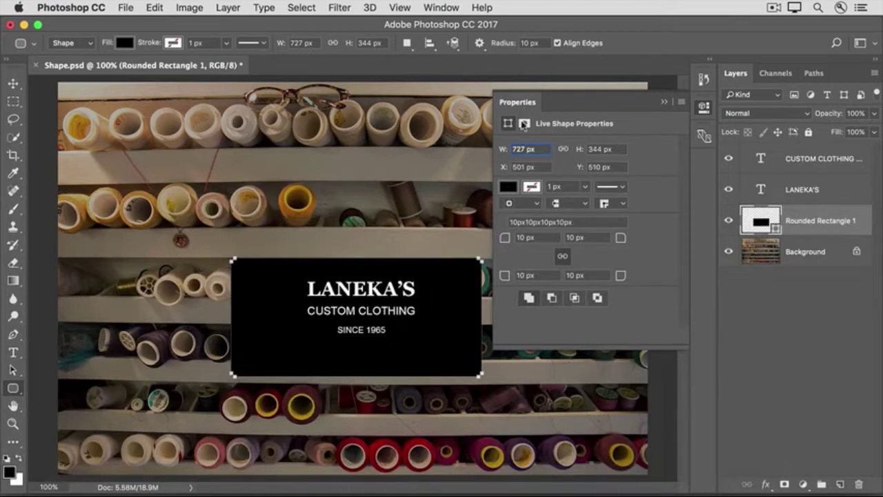
Step: Increase all four corner radii of the rounded rectangle to 65 px
{"action": "left_click", "coordinate": [505, 242]}
{"action": "left_click_drag", "start_coordinate": [504, 241], "coordinate": [542, 239]}
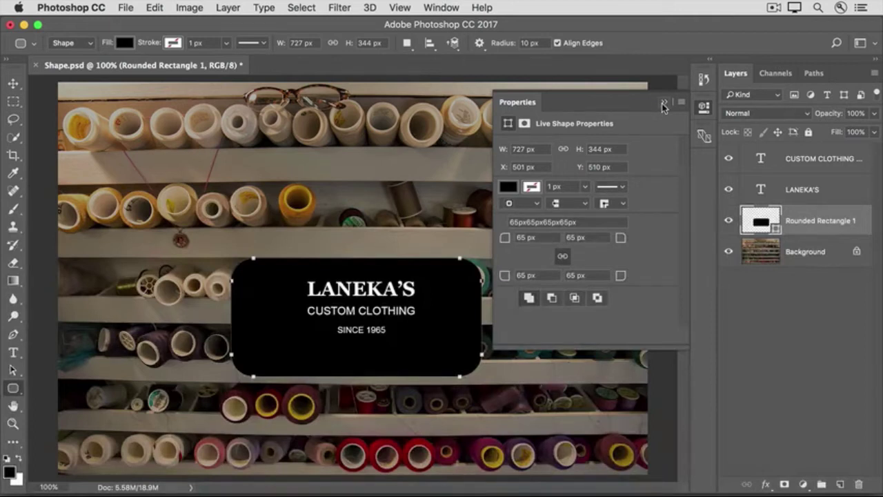
{"action": "left_click", "coordinate": [663, 104]}
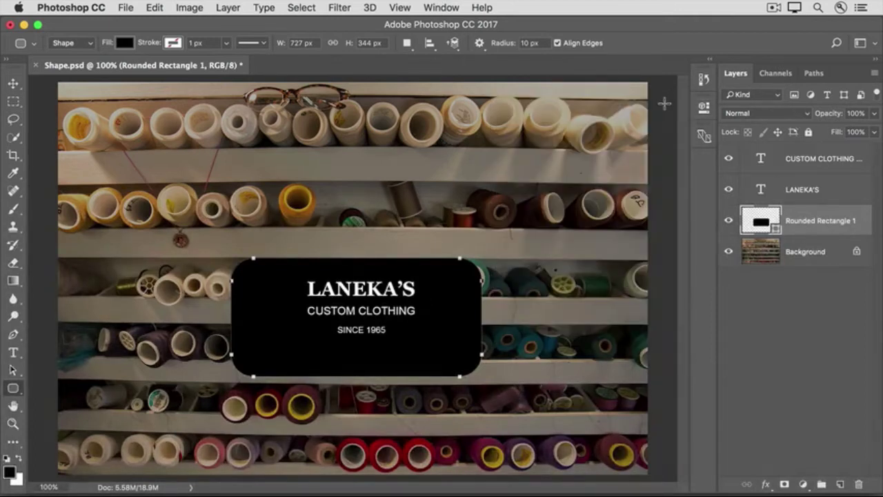
Step: Free-transform the rounded rectangle behind the logo text to about 813 by 346 px and commit the change
{"action": "left_click", "coordinate": [816, 247]}
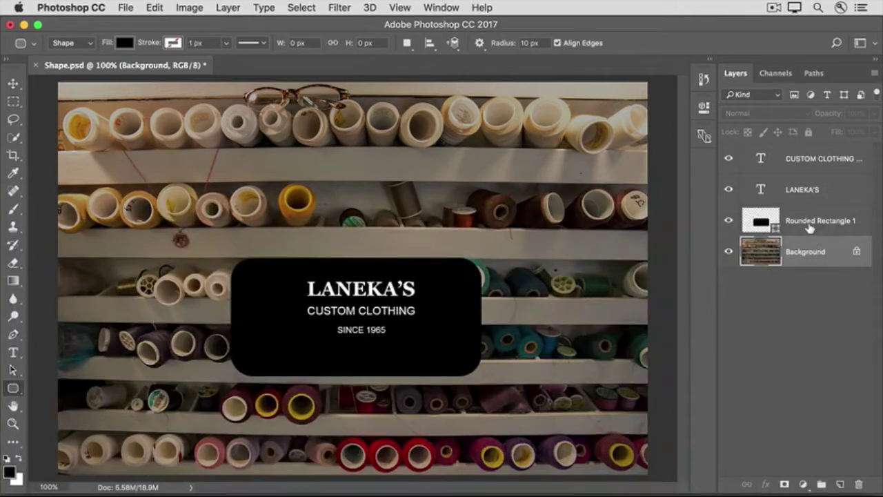
{"action": "left_click", "coordinate": [809, 229]}
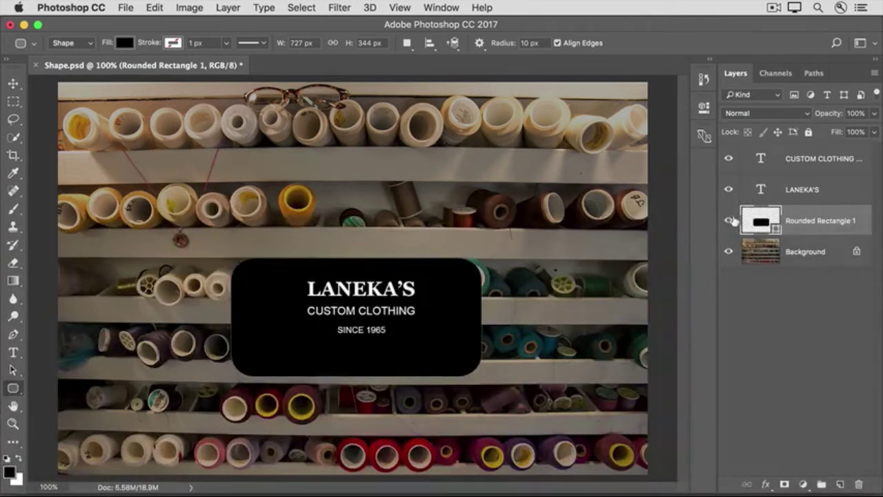
{"action": "left_click", "coordinate": [155, 8]}
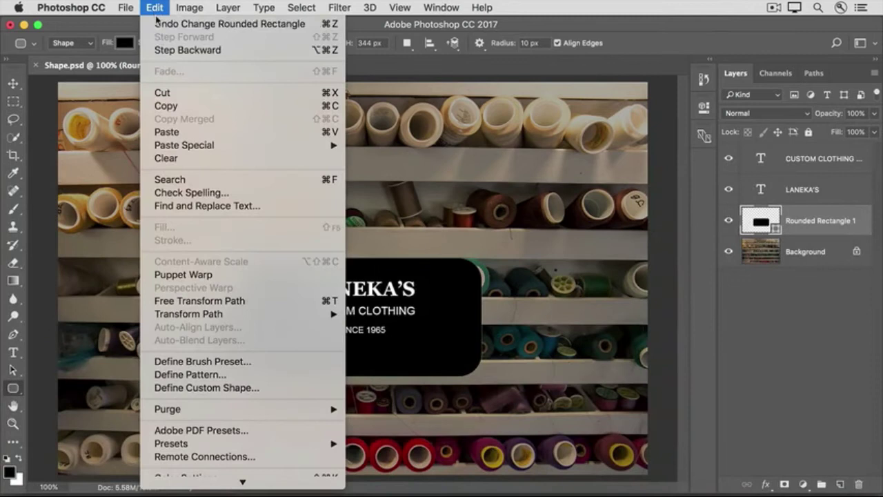
{"action": "left_click", "coordinate": [230, 304]}
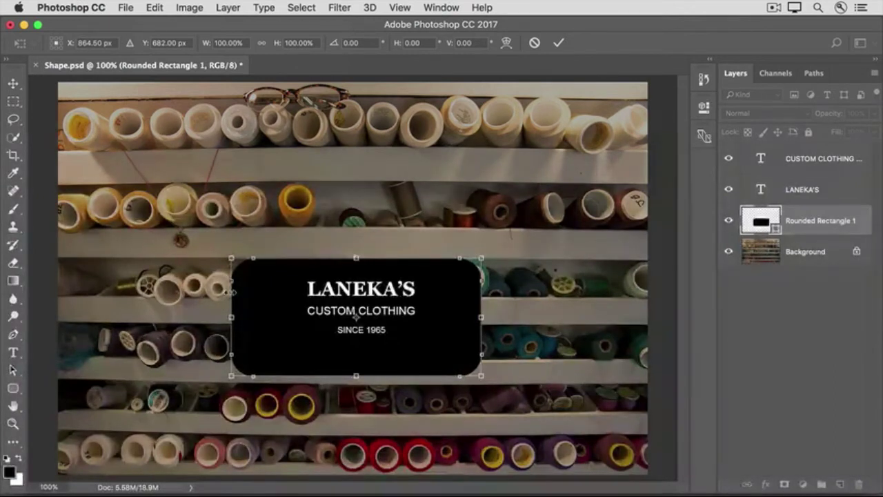
{"action": "left_click_drag", "start_coordinate": [230, 258], "coordinate": [215, 250]}
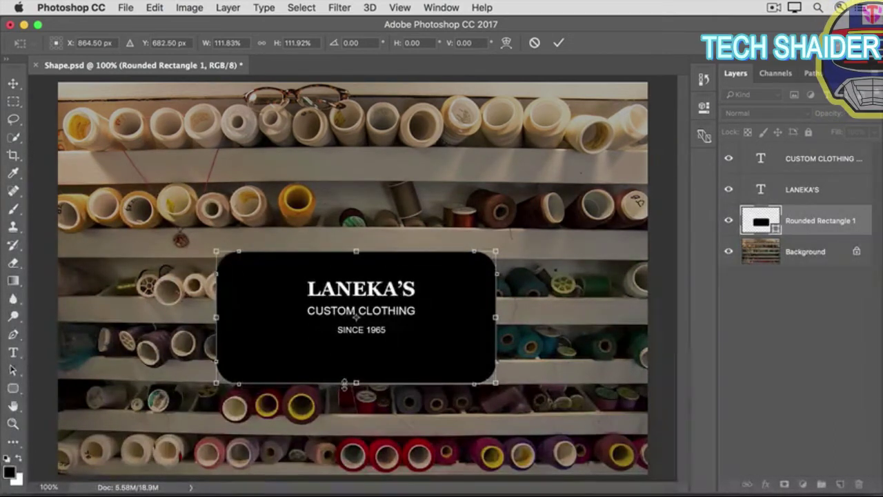
{"action": "left_click_drag", "start_coordinate": [344, 381], "coordinate": [344, 370]}
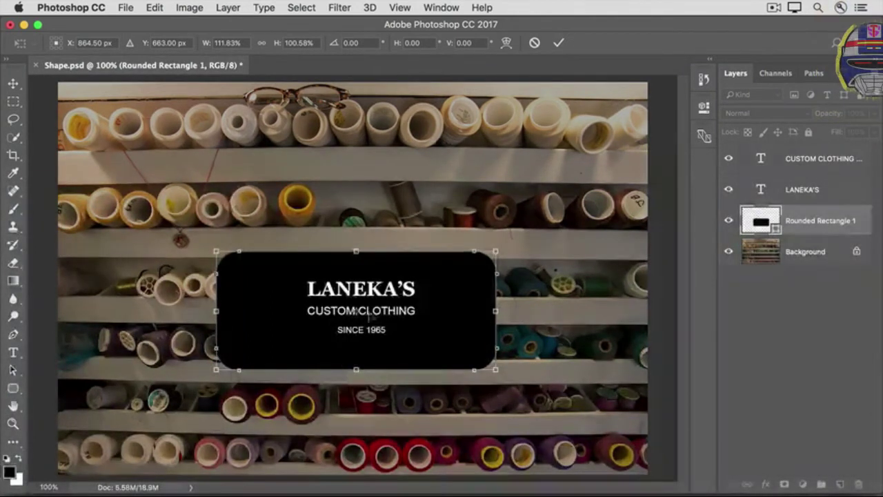
{"action": "left_click", "coordinate": [558, 45]}
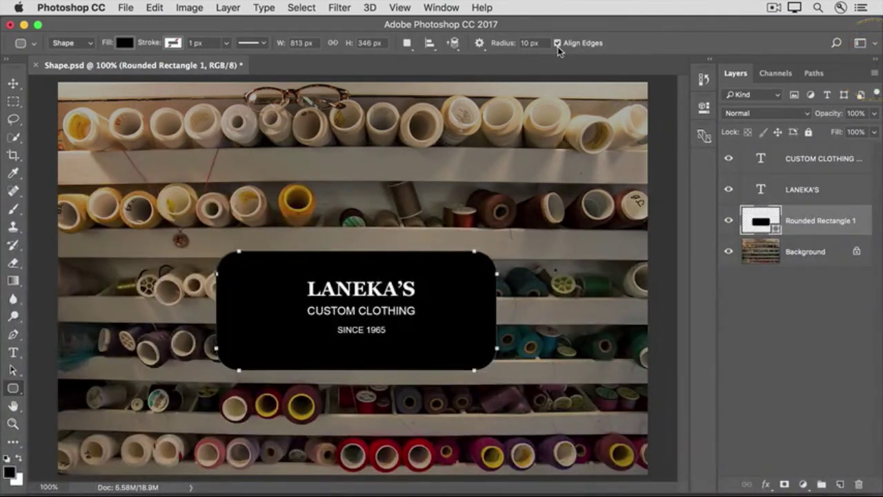
Step: Hide the rounded rectangle's path outline and move the shape slightly right to center it behind the LANEKA'S text
{"action": "left_click", "coordinate": [807, 257]}
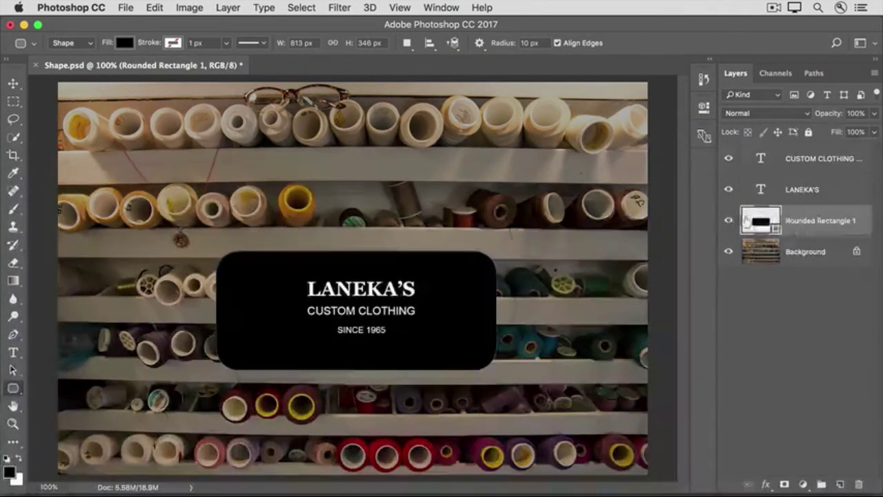
{"action": "left_click", "coordinate": [13, 84]}
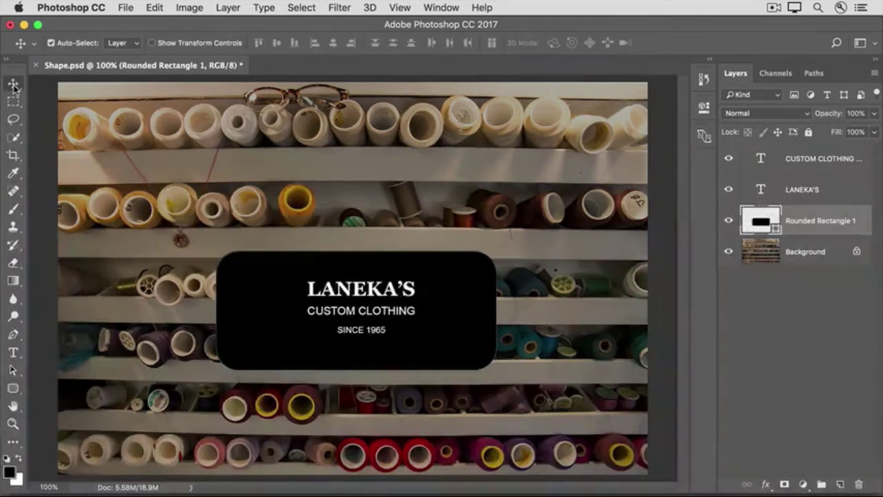
{"action": "left_click_drag", "start_coordinate": [228, 289], "coordinate": [235, 295]}
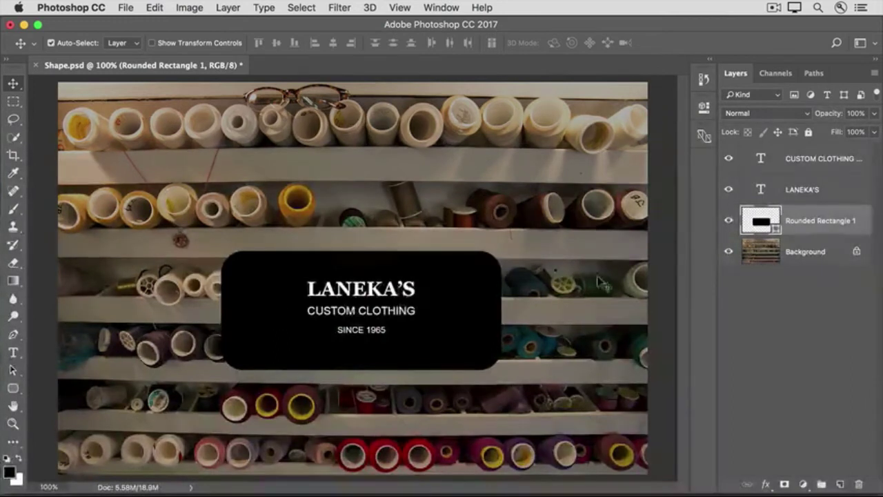
Step: Recolor the rounded rectangle with a very dark blue-green sampled from the photo and lower its layer opacity to 64%
{"action": "double_click", "coordinate": [762, 227]}
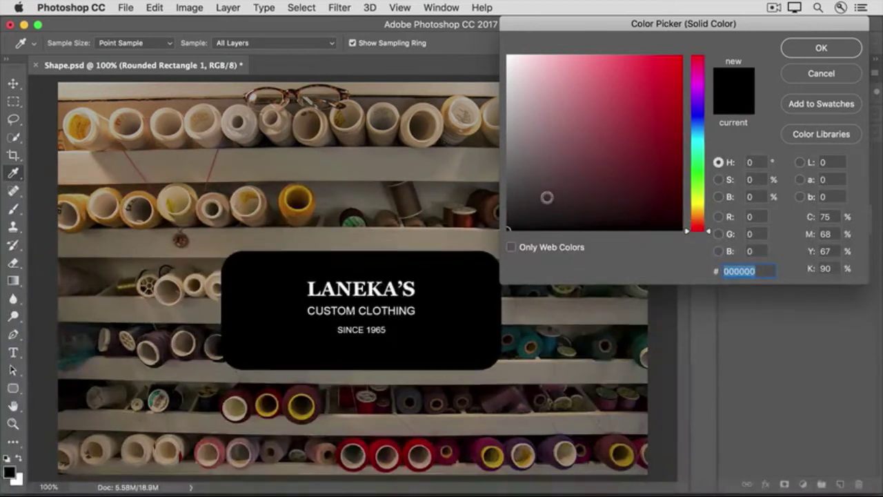
{"action": "left_click", "coordinate": [471, 216]}
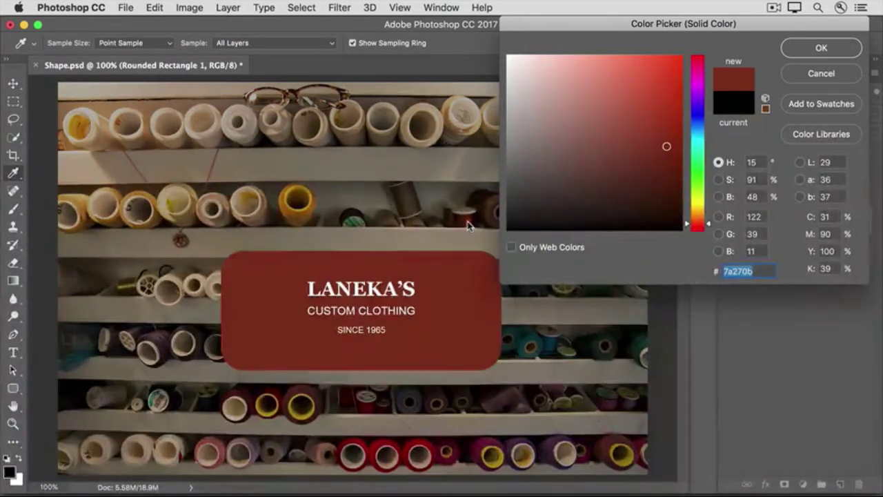
{"action": "left_click", "coordinate": [315, 202]}
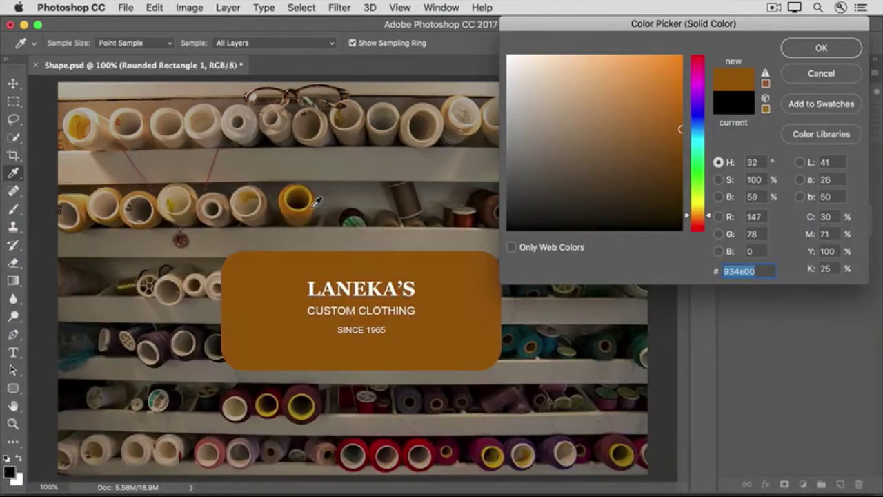
{"action": "left_click", "coordinate": [161, 328]}
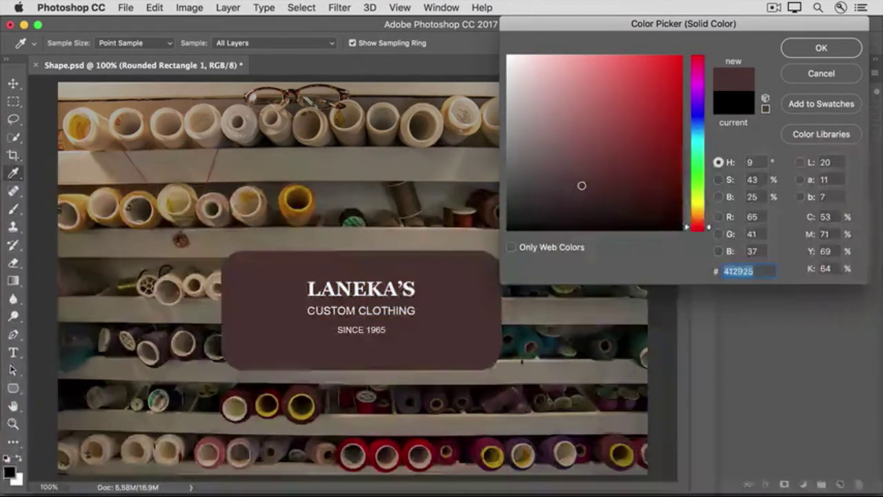
{"action": "left_click", "coordinate": [552, 338]}
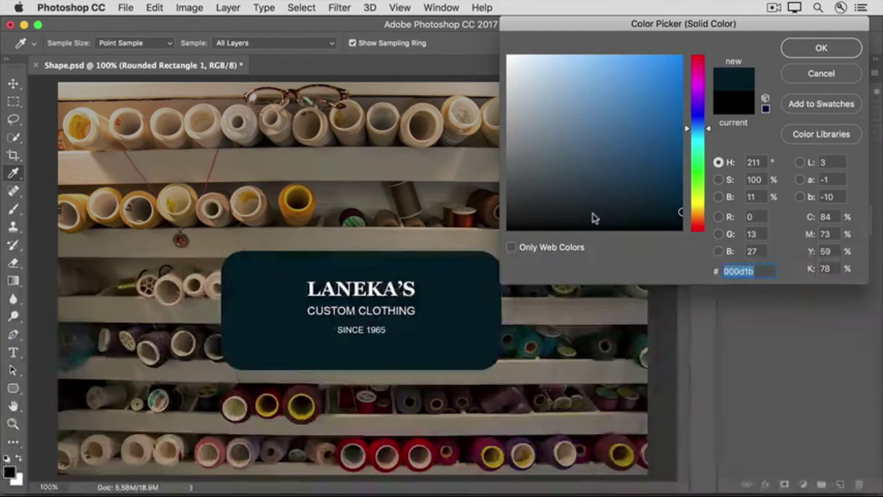
{"action": "left_click", "coordinate": [792, 47]}
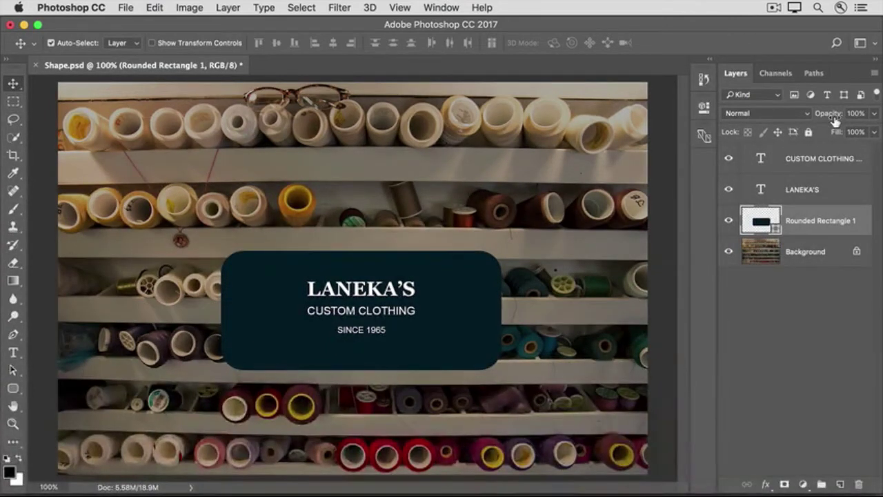
{"action": "left_click_drag", "start_coordinate": [835, 122], "coordinate": [807, 117]}
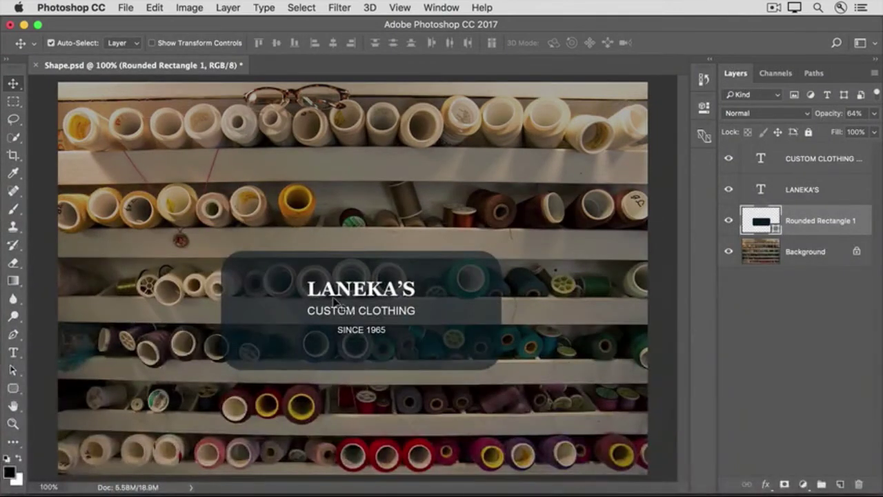
Step: In Custom_Shape.psd, activate the Custom Shape tool, replace its shape presets with the All set, and enlarge the shape picker
{"action": "left_click", "coordinate": [14, 390]}
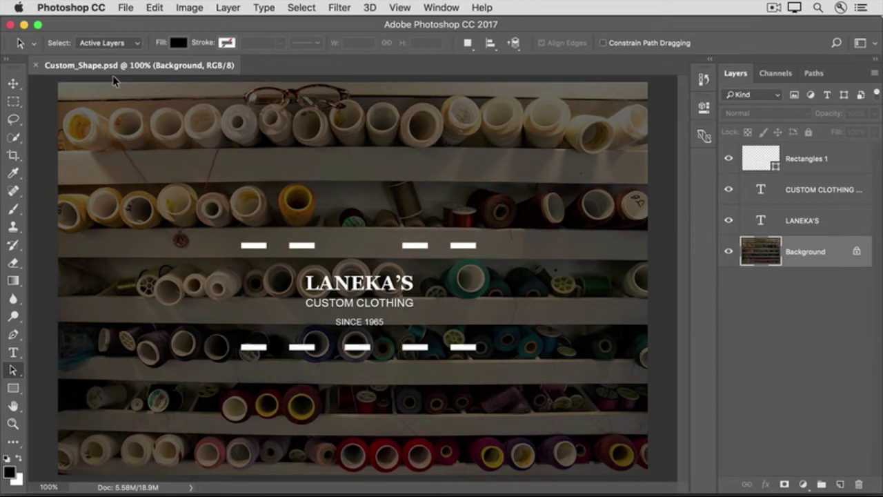
{"action": "key", "text": "u"}
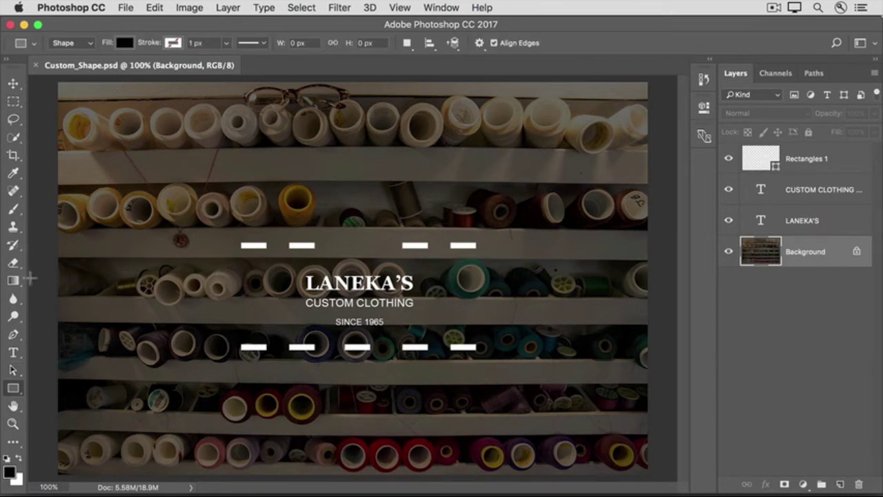
{"action": "left_click", "coordinate": [13, 389]}
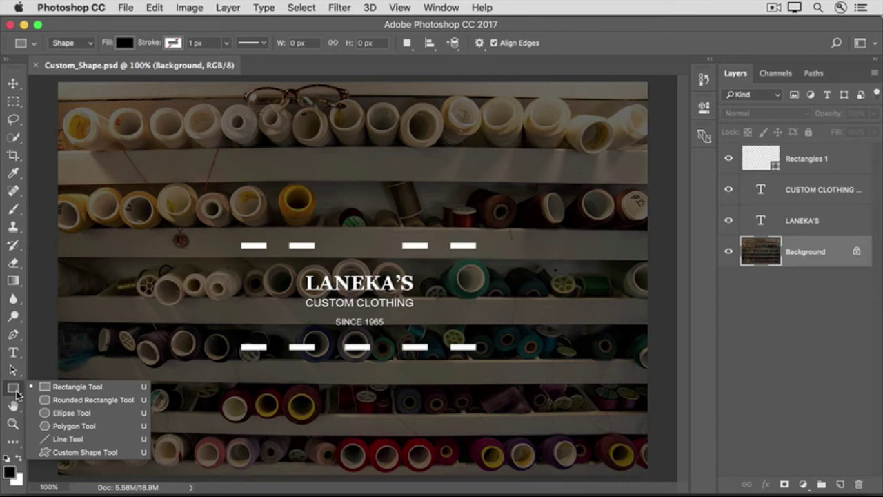
{"action": "left_click", "coordinate": [33, 452]}
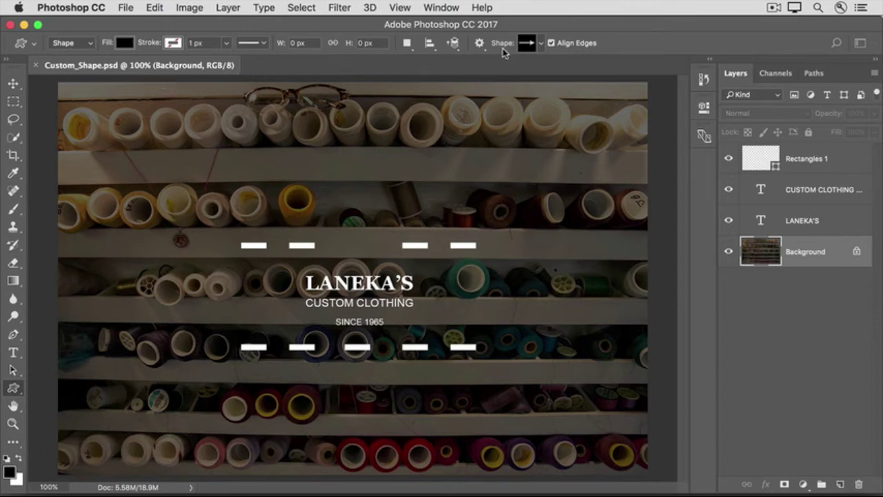
{"action": "left_click", "coordinate": [531, 47]}
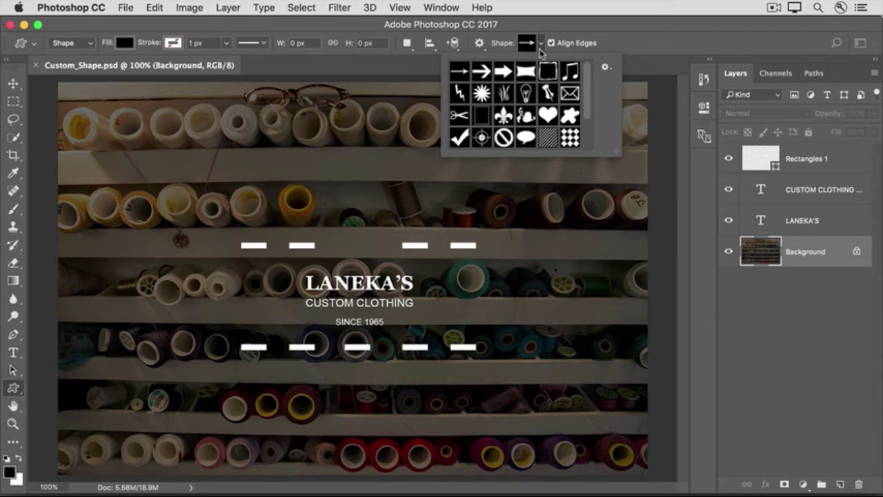
{"action": "left_click", "coordinate": [606, 68]}
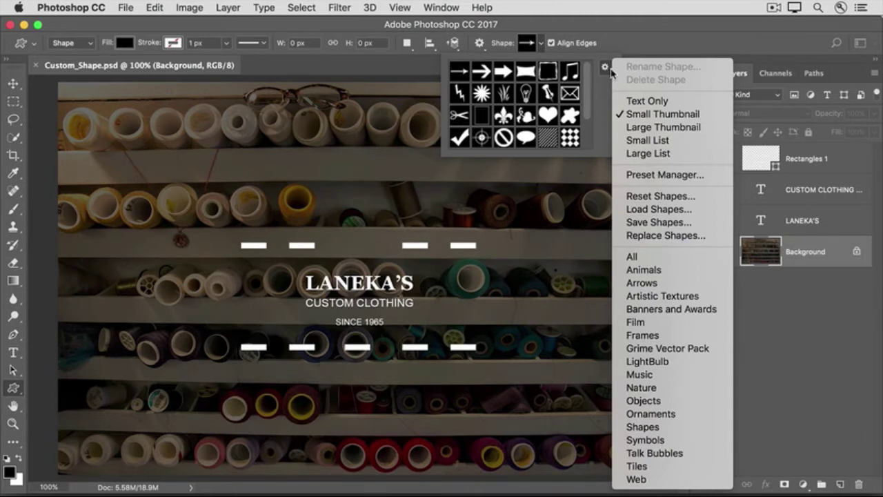
{"action": "left_click", "coordinate": [629, 256]}
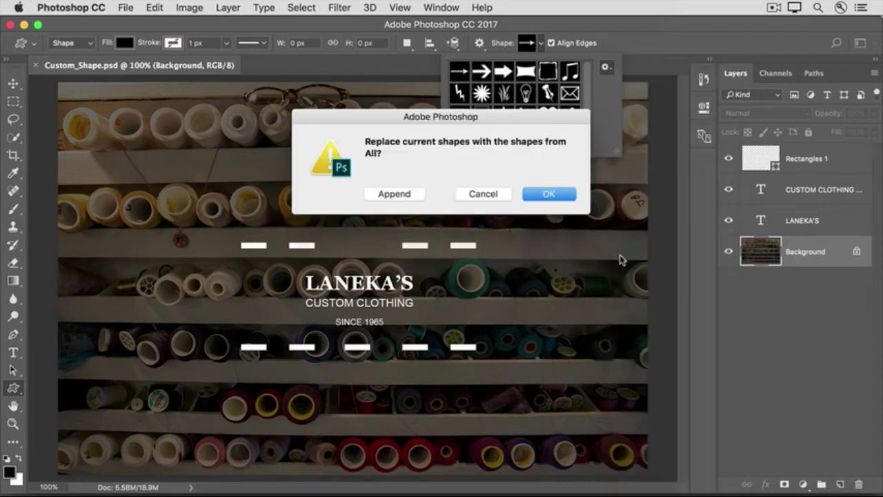
{"action": "left_click", "coordinate": [547, 194]}
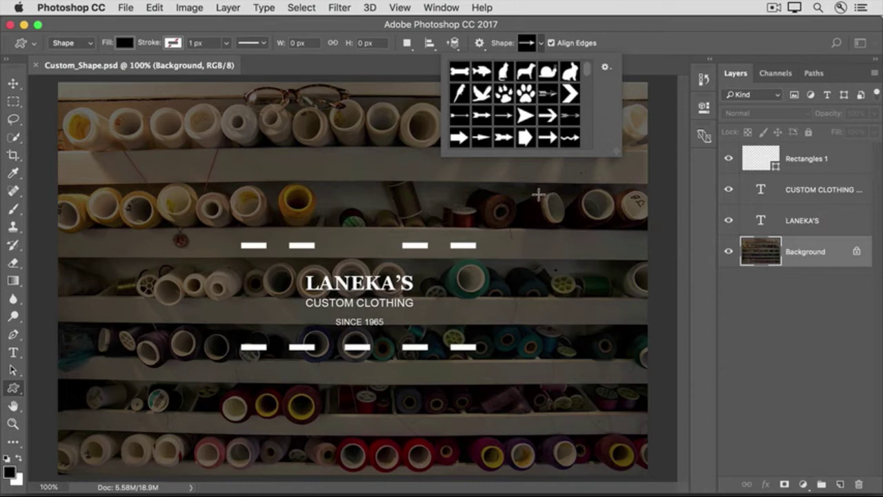
{"action": "left_click_drag", "start_coordinate": [616, 151], "coordinate": [848, 480]}
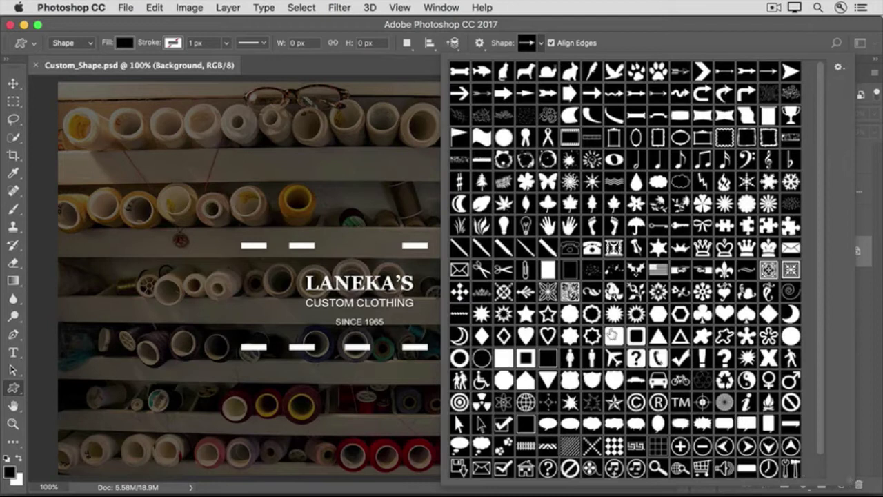
Step: Choose the horizontal open scissors shape and draw it about 372 by 161 px above the dashed line, keeping its proportions
{"action": "left_click", "coordinate": [503, 274]}
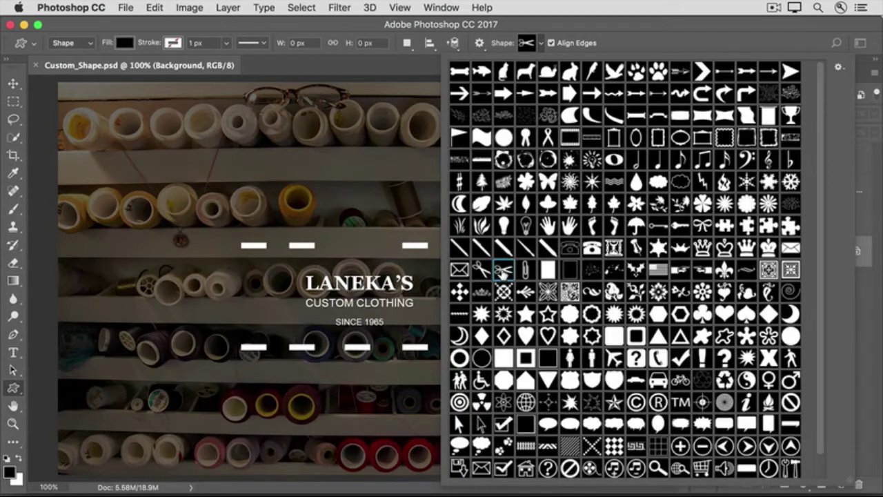
{"action": "left_click", "coordinate": [390, 69]}
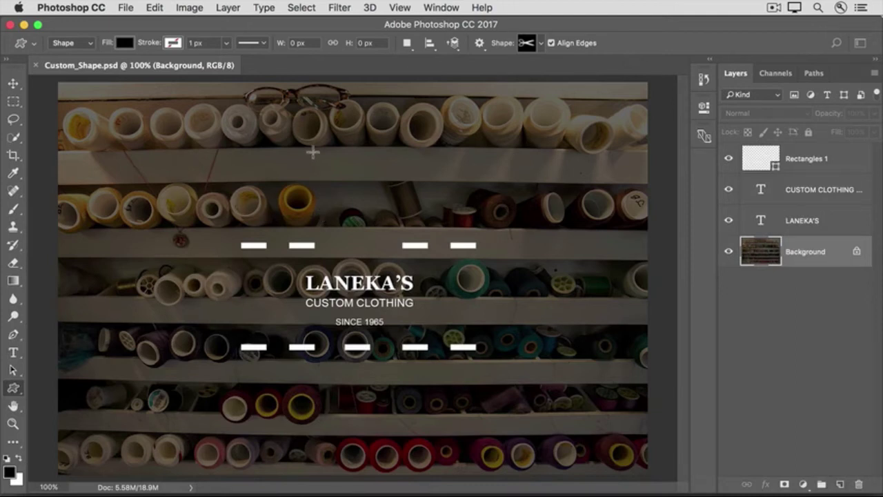
{"action": "left_click_drag", "start_coordinate": [312, 142], "coordinate": [440, 219]}
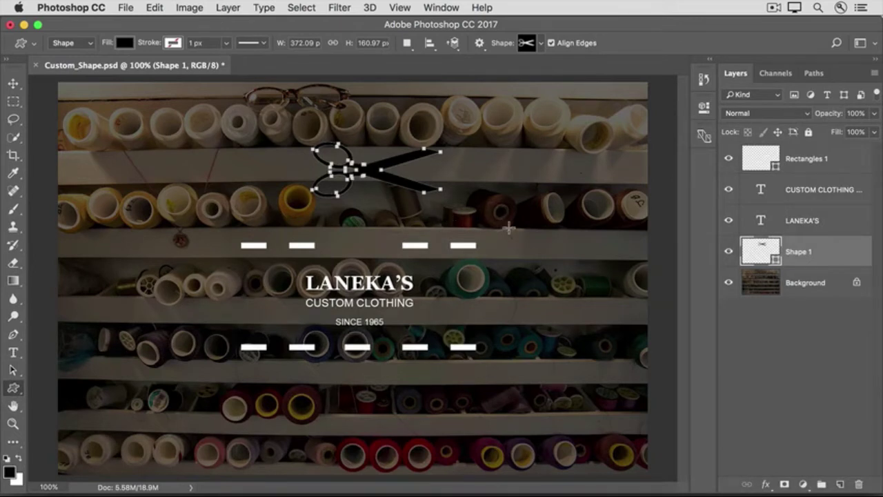
Step: Change the scissors shape's fill color to white
{"action": "double_click", "coordinate": [760, 254]}
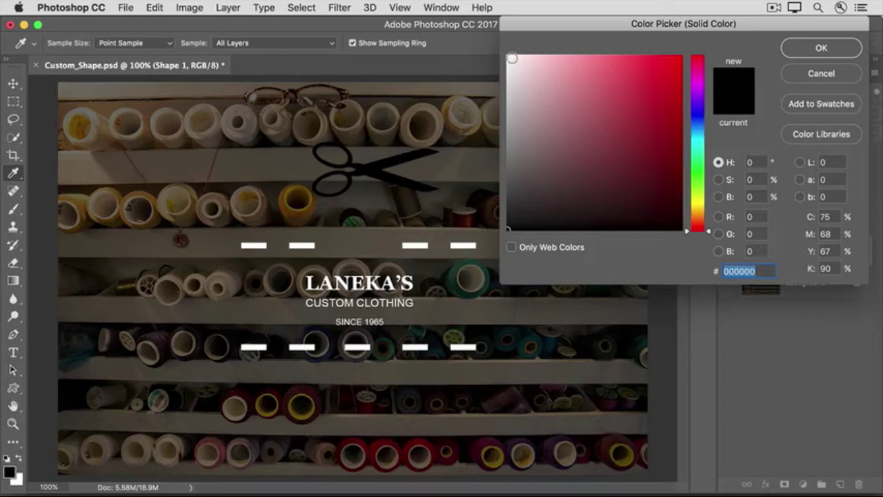
{"action": "left_click", "coordinate": [510, 56]}
{"action": "left_click", "coordinate": [800, 48]}
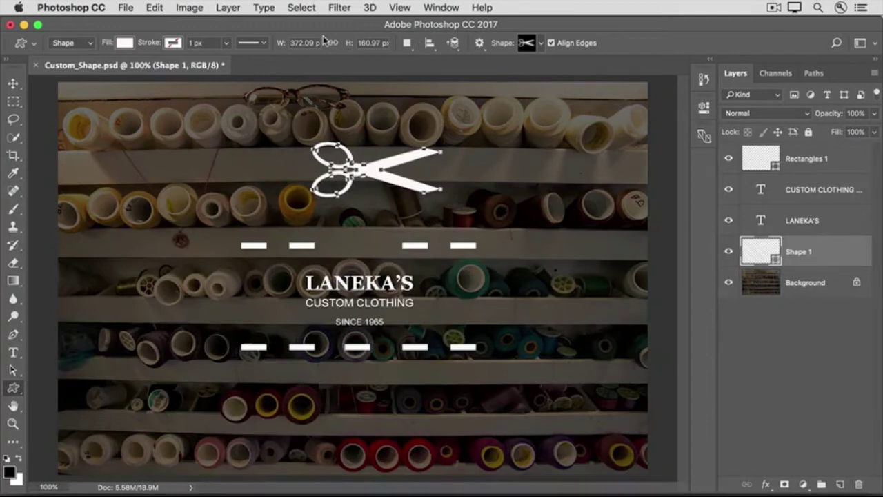
Step: Scale the scissors shape down to about 46.5% and move it into the gap in the upper dashed line
{"action": "left_click", "coordinate": [158, 10]}
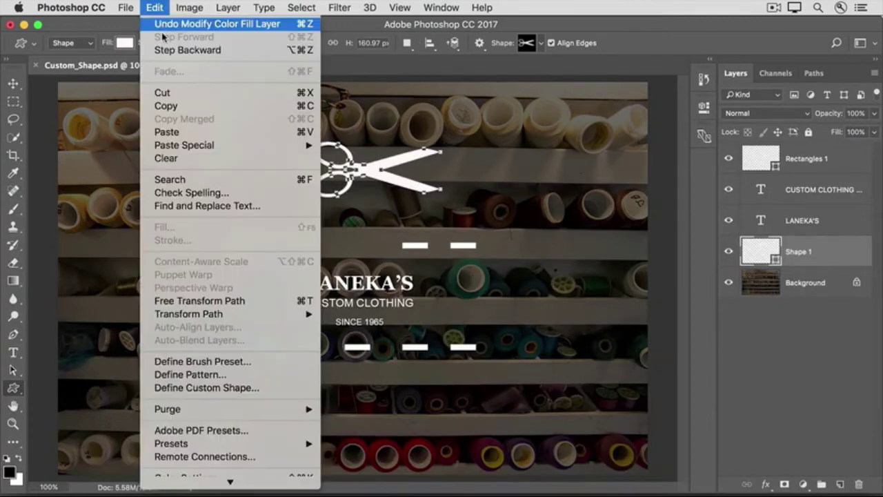
{"action": "left_click", "coordinate": [278, 307]}
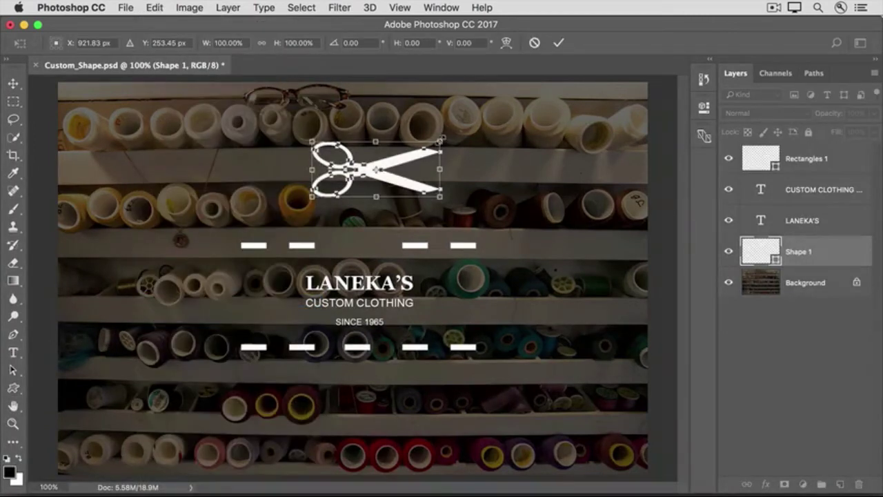
{"action": "left_click_drag", "start_coordinate": [440, 140], "coordinate": [372, 172]}
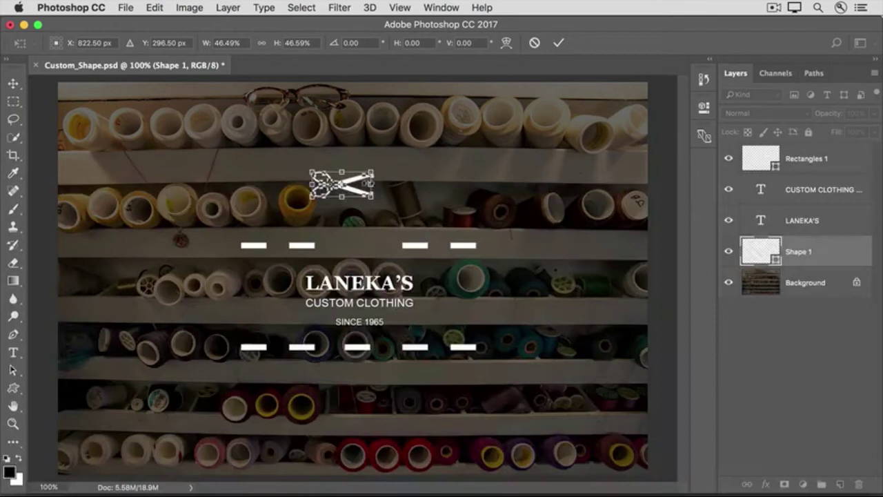
{"action": "left_click_drag", "start_coordinate": [353, 183], "coordinate": [369, 244]}
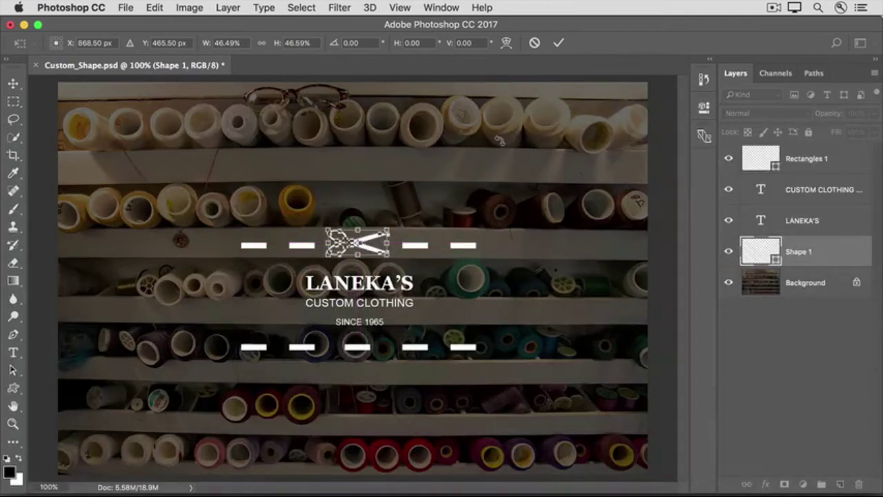
{"action": "left_click", "coordinate": [559, 45]}
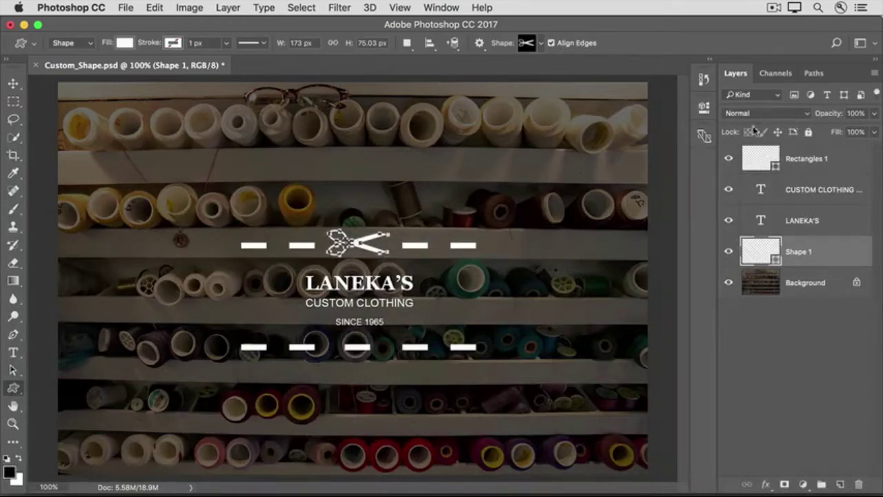
{"action": "left_click", "coordinate": [816, 292]}
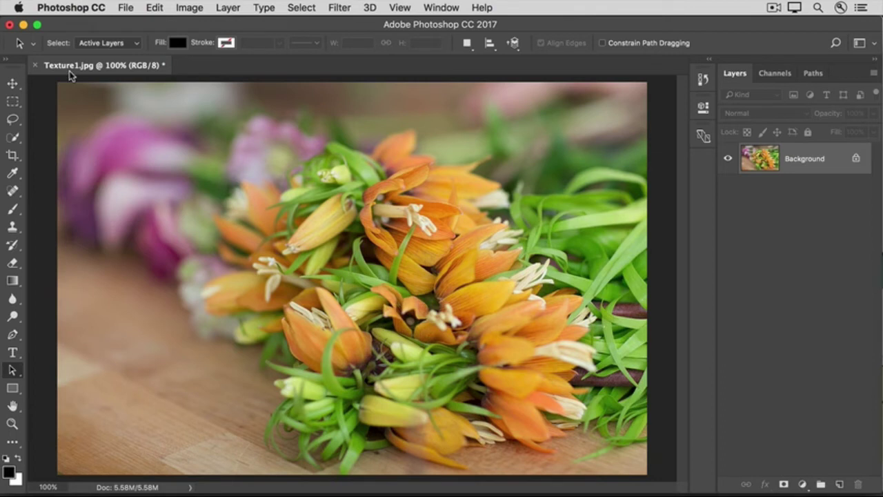
Step: Place Texture2.jpg as an embedded layer over the flower photo in Texture1.jpg, keeping its size at 100%
{"action": "left_click", "coordinate": [126, 7]}
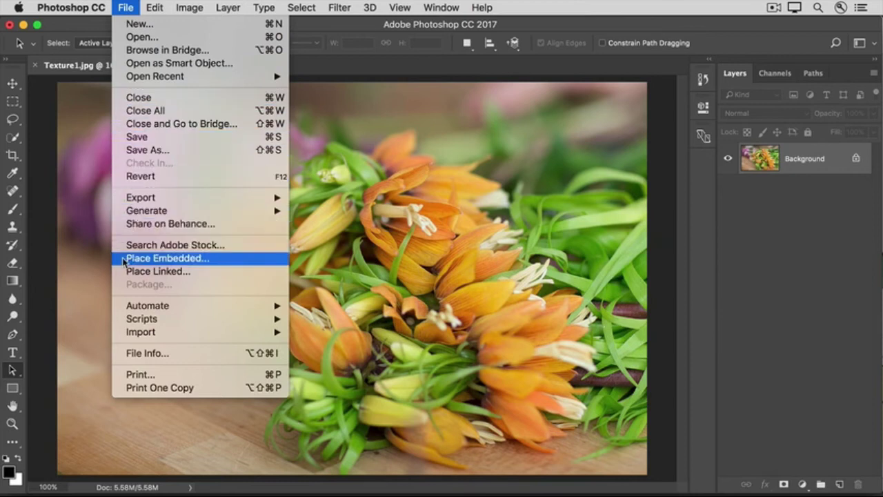
{"action": "left_click", "coordinate": [166, 258]}
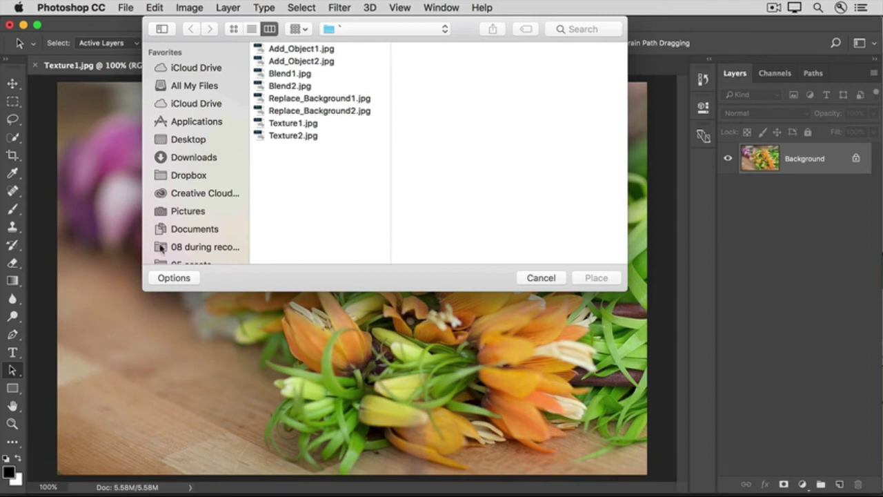
{"action": "left_click", "coordinate": [307, 135]}
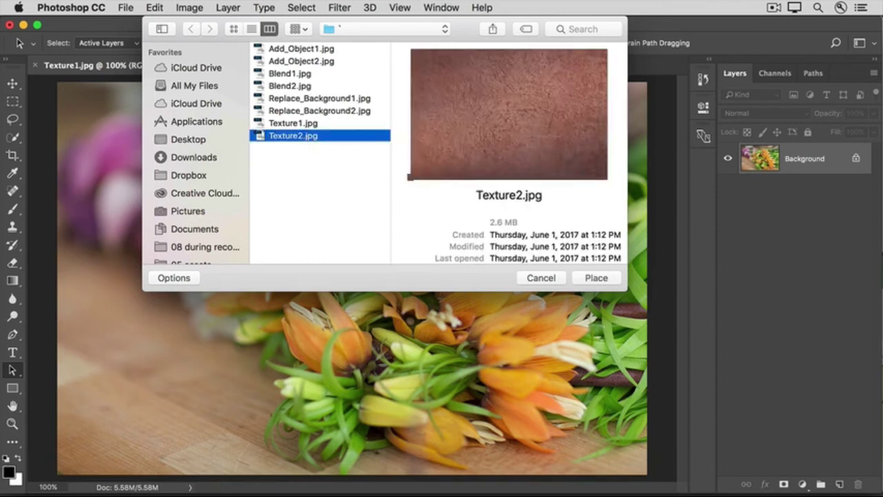
{"action": "left_click", "coordinate": [582, 280]}
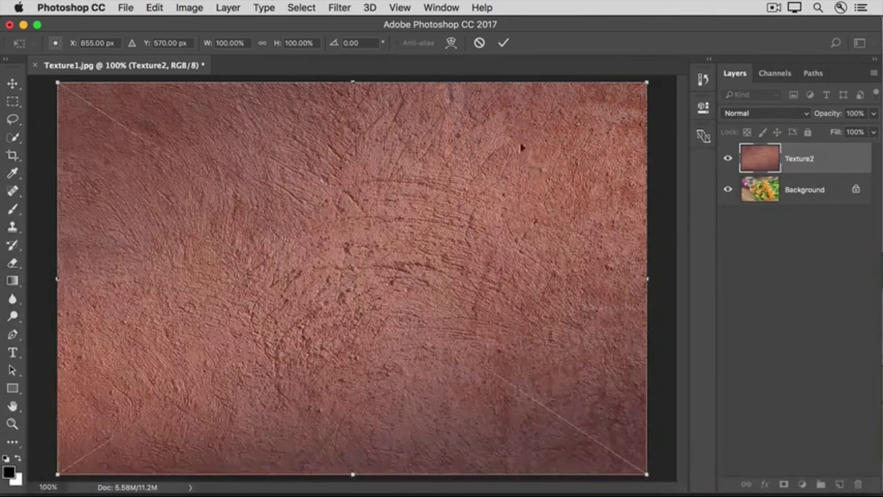
{"action": "left_click", "coordinate": [502, 45]}
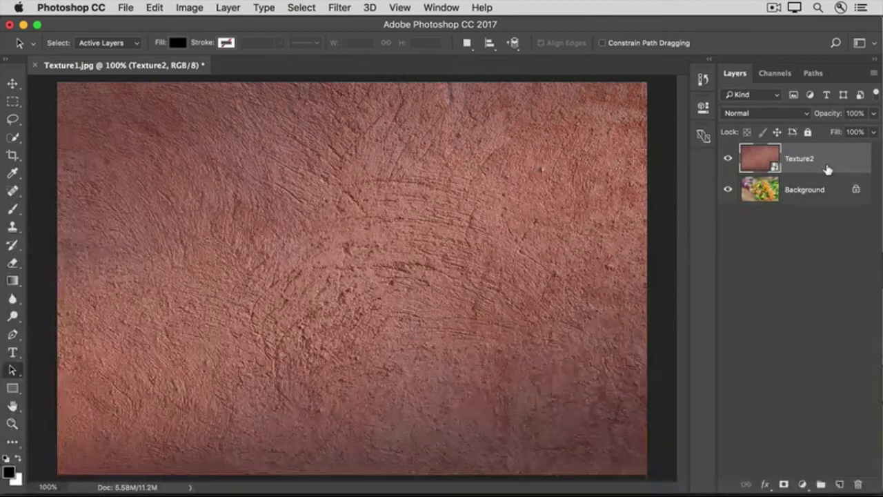
Step: Try the Overlay and Soft Light blend modes on the Texture2 layer
{"action": "left_click", "coordinate": [795, 118]}
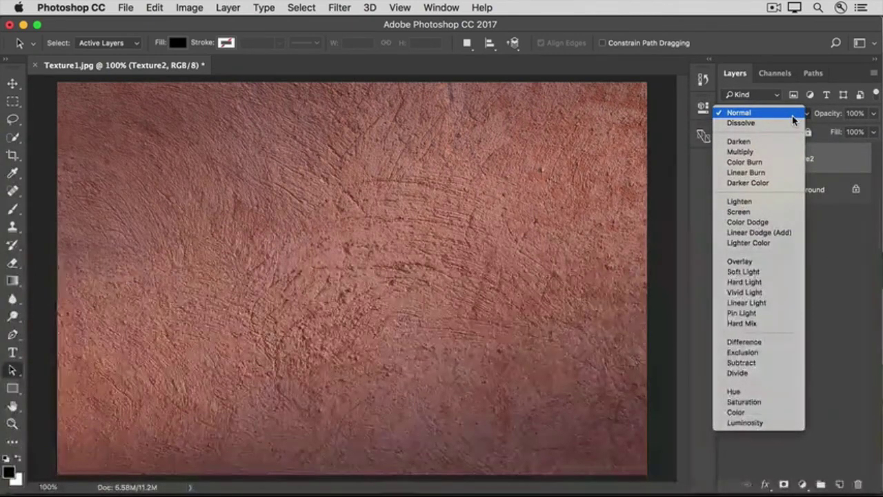
{"action": "left_click", "coordinate": [778, 264]}
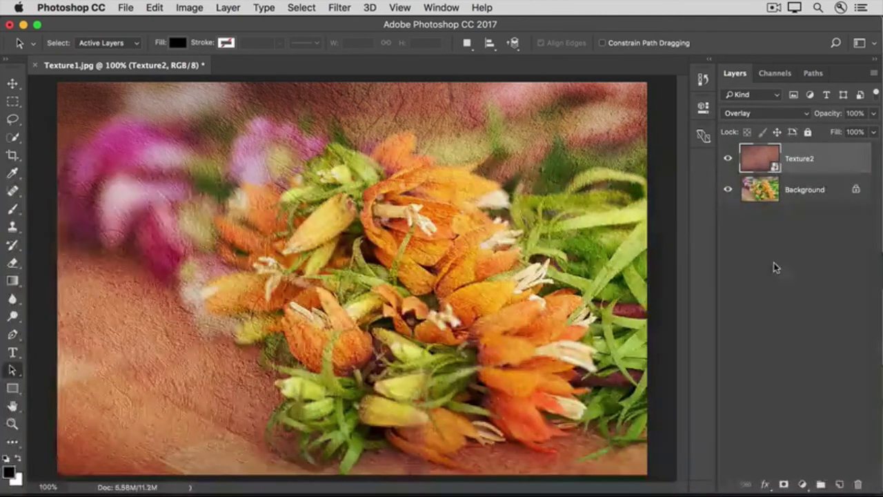
{"action": "left_click", "coordinate": [778, 114]}
{"action": "left_click", "coordinate": [778, 123]}
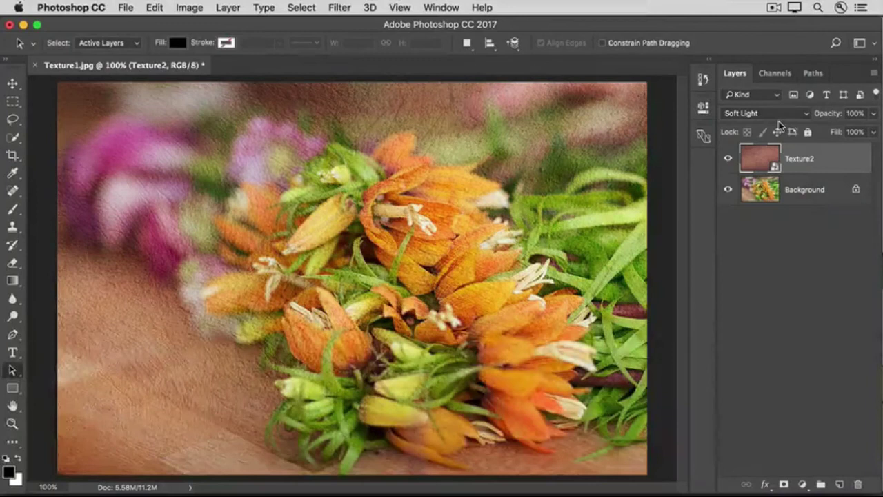
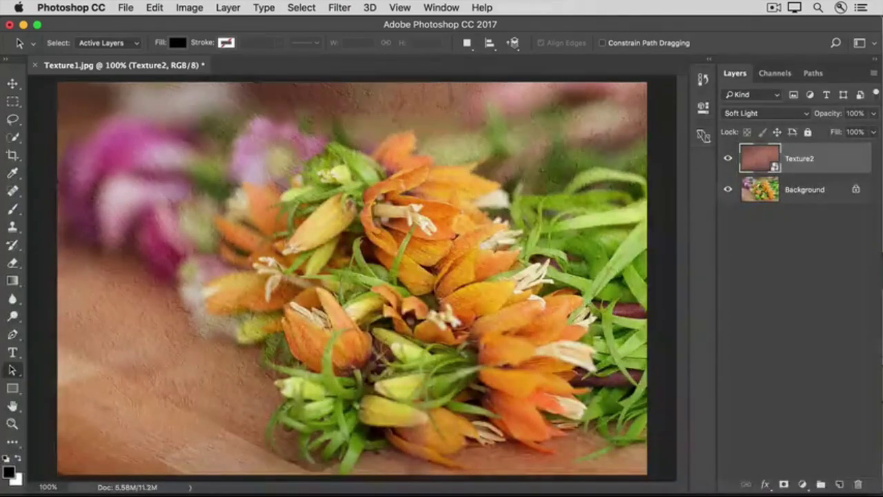
Step: Activate the Move tool and cycle the Texture2 layer forward through the blend modes from Hard Light to Divide
{"action": "left_click", "coordinate": [13, 84]}
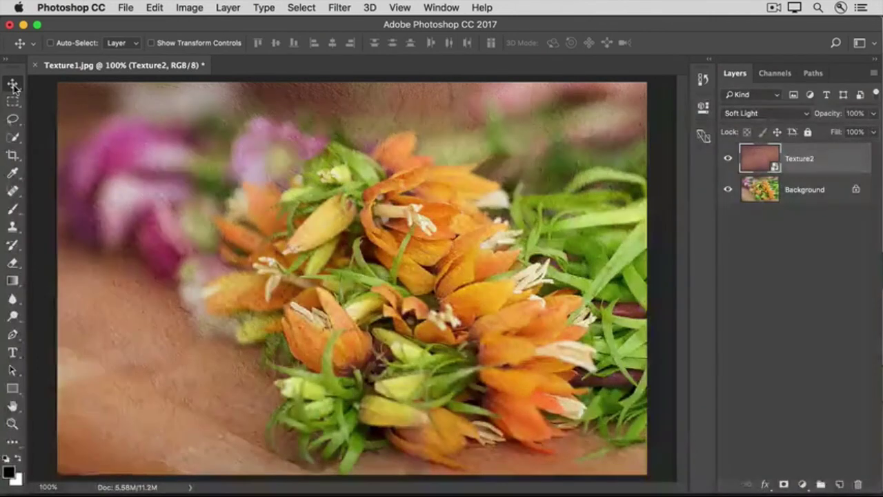
{"action": "key", "text": "shift+plus"}
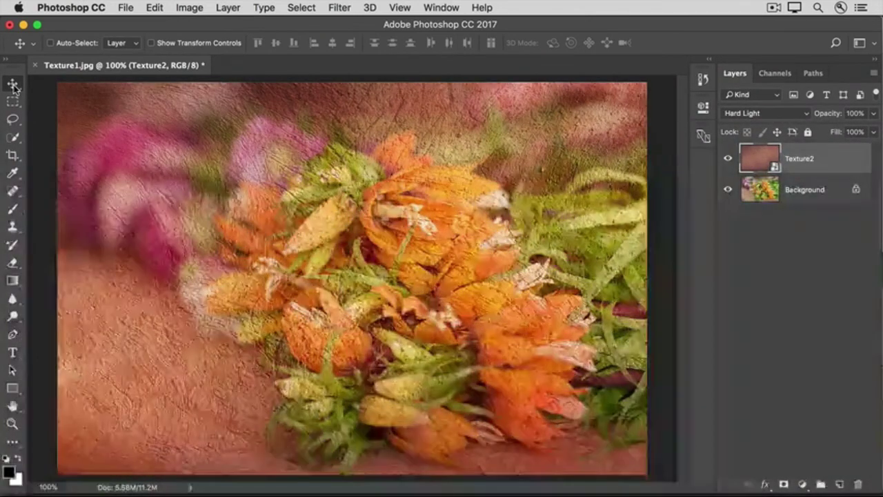
{"action": "key", "text": "shift+plus"}
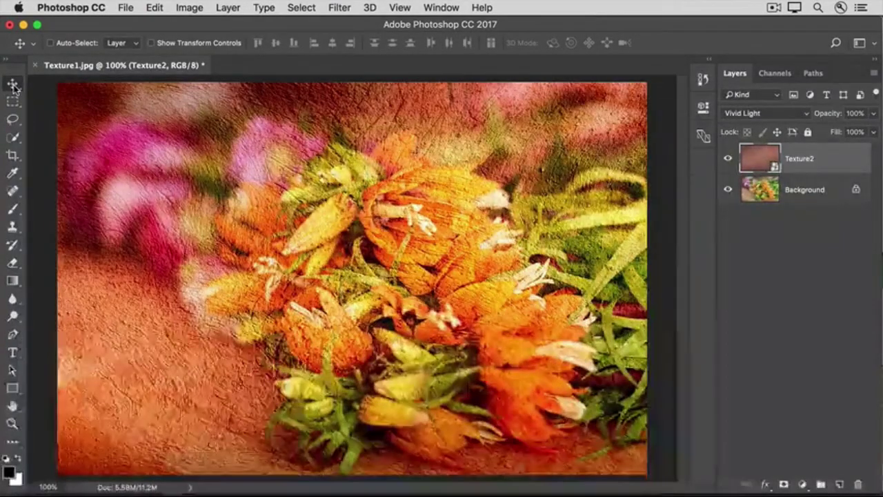
{"action": "key", "text": "shift+plus"}
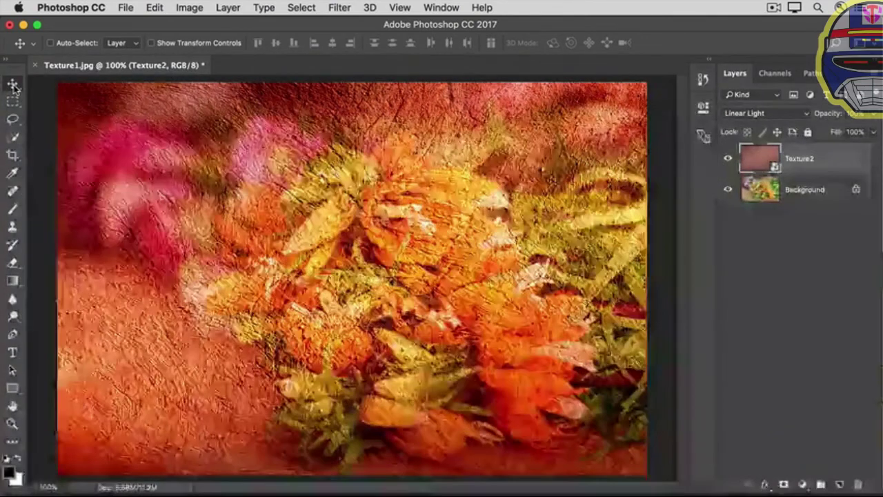
{"action": "key", "text": "shift+plus"}
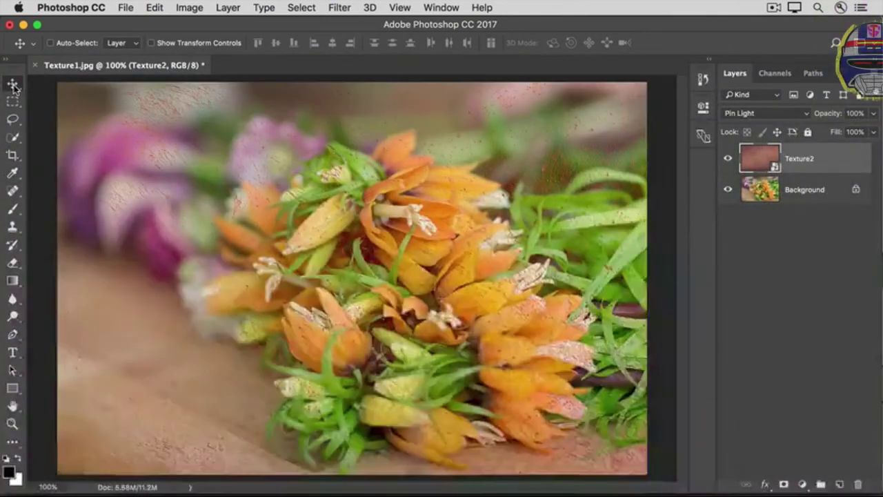
{"action": "key", "text": "shift+plus"}
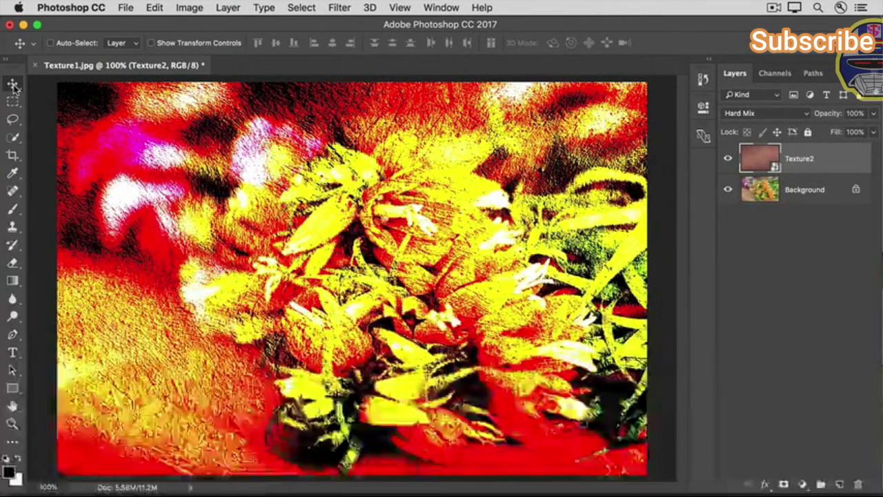
{"action": "key", "text": "shift+plus"}
{"action": "key", "text": "shift+plus"}
{"action": "key", "text": "shift+plus"}
{"action": "key", "text": "shift+plus"}
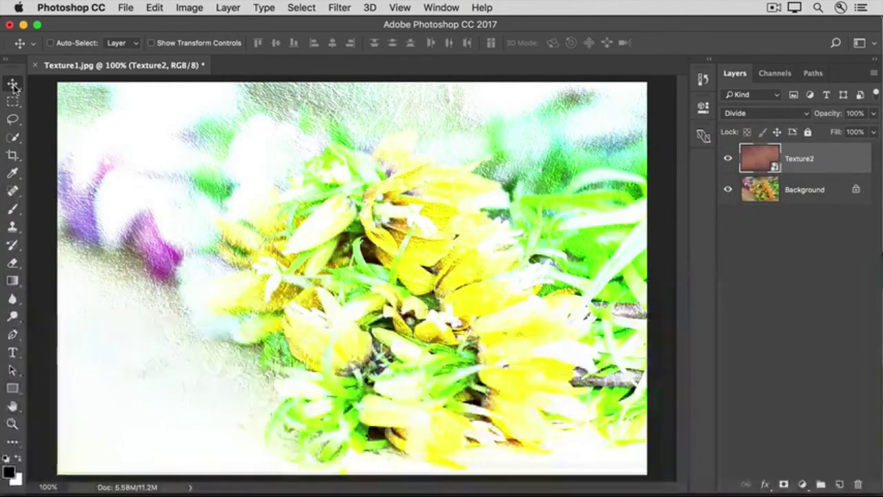
Step: Cycle the Texture2 layer's blend mode backward through Subtract and Difference to Vivid Light
{"action": "key", "text": "shift+minus"}
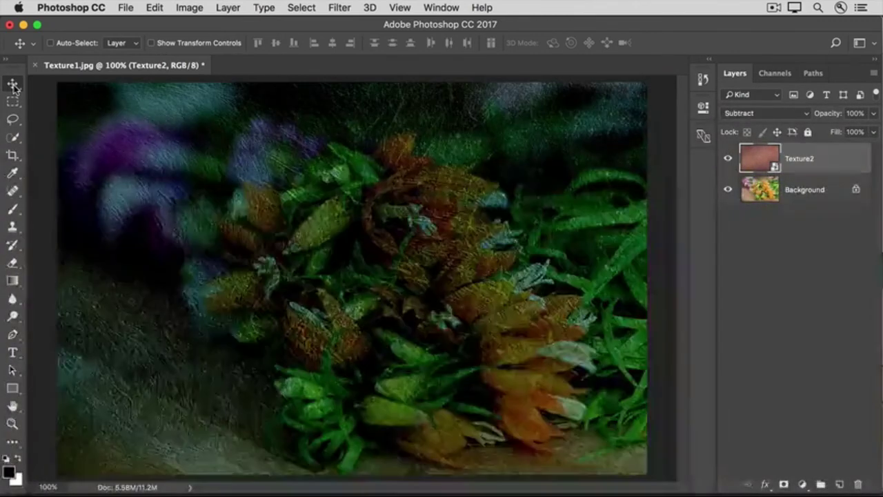
{"action": "key", "text": "shift+minus"}
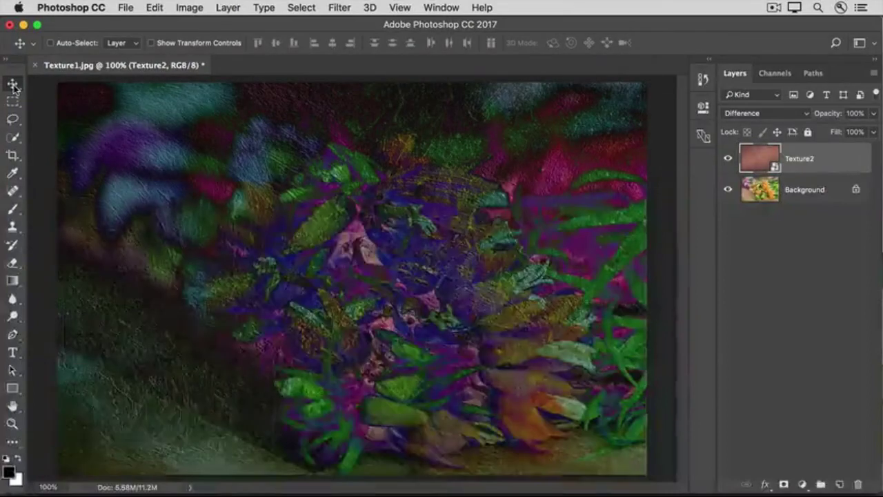
{"action": "key", "text": "shift+minus"}
{"action": "key", "text": "shift+minus"}
{"action": "key", "text": "shift+minus"}
{"action": "key", "text": "shift+minus"}
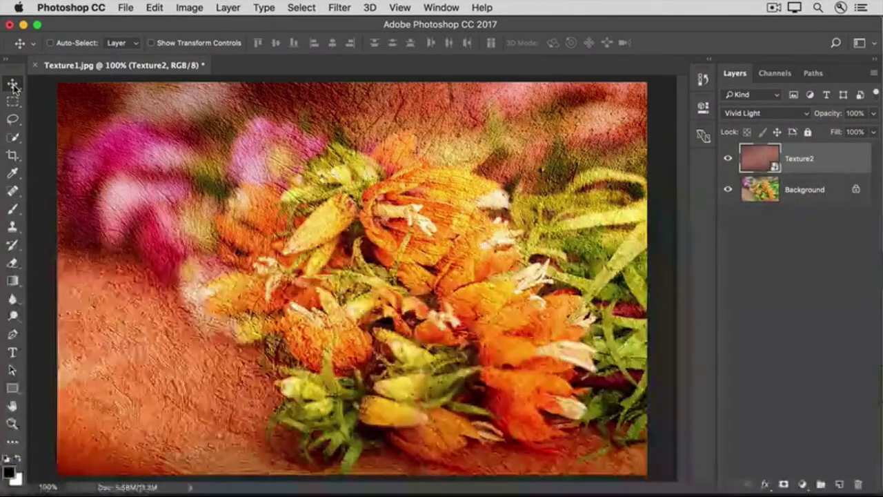
Step: Set the Texture2 layer's blend mode to Overlay and its opacity to 50%
{"action": "left_click_drag", "start_coordinate": [192, 103], "coordinate": [590, 129]}
{"action": "left_click", "coordinate": [800, 114]}
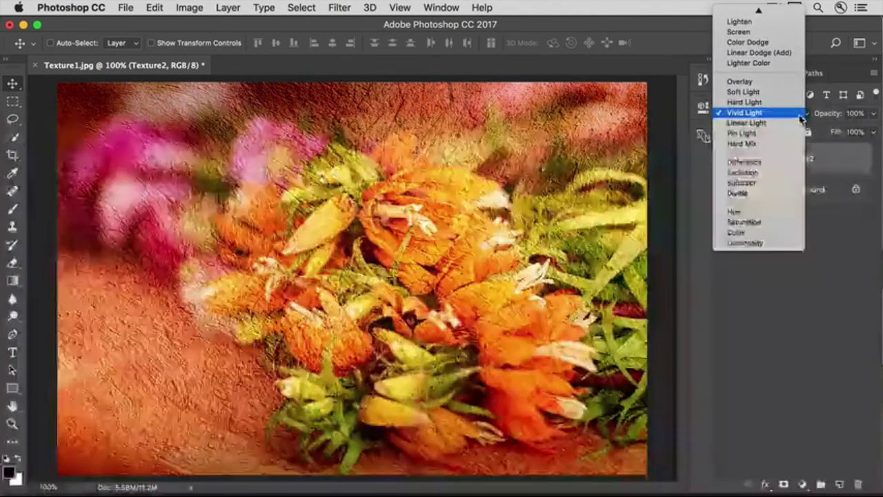
{"action": "left_click", "coordinate": [783, 82]}
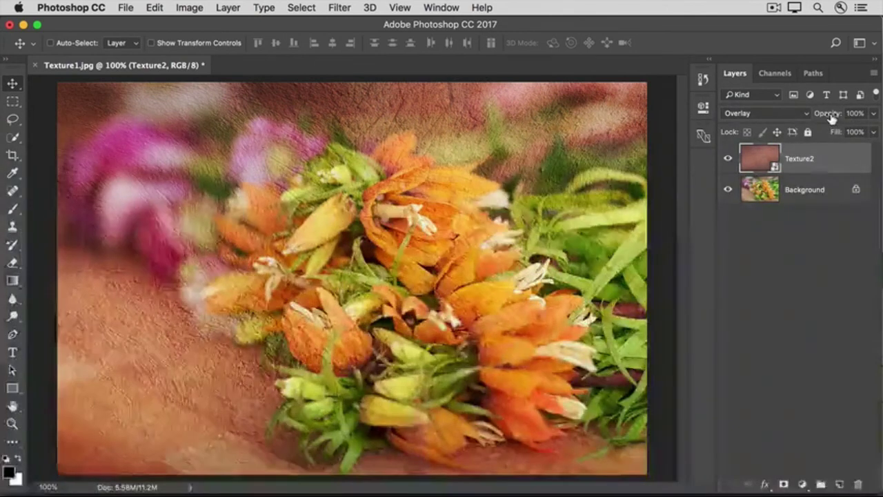
{"action": "left_click_drag", "start_coordinate": [831, 119], "coordinate": [797, 116]}
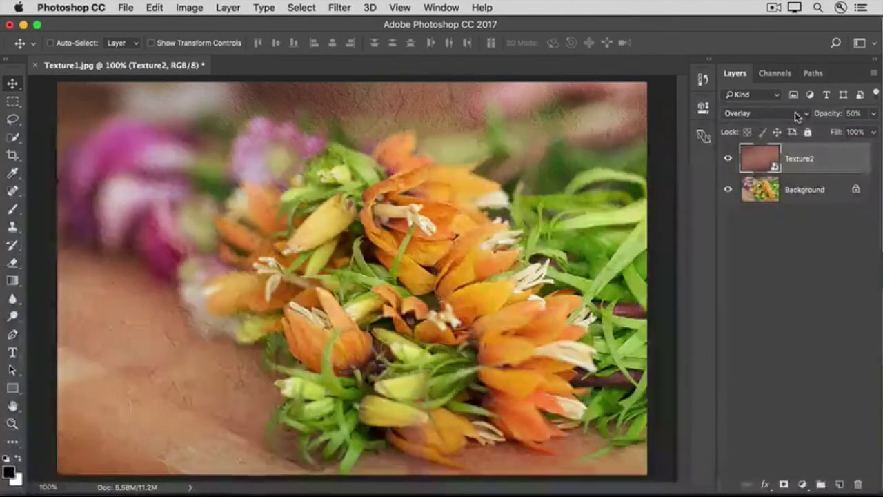
{"action": "left_click", "coordinate": [124, 8]}
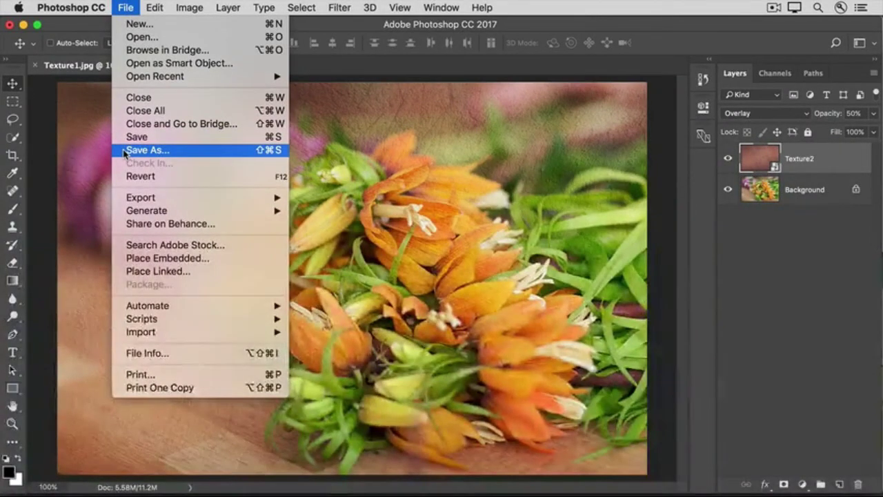
{"action": "left_click", "coordinate": [46, 155]}
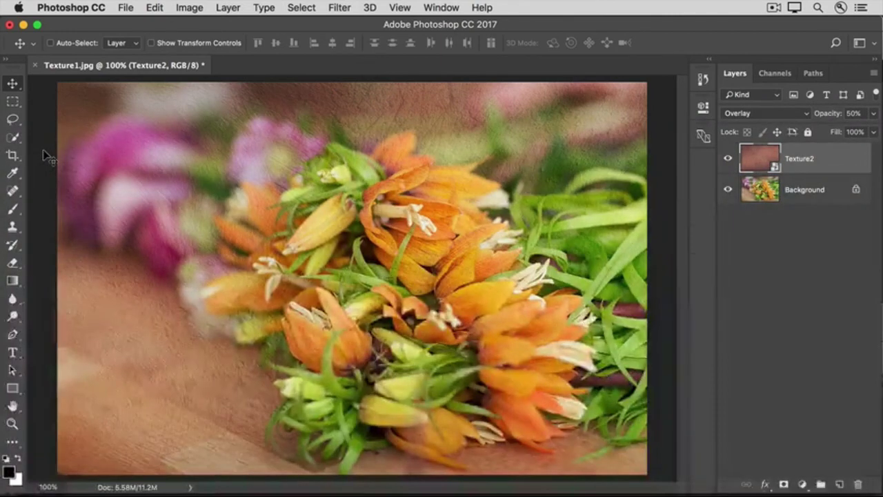
Step: Open the image Blend1.jpg as a separate document alongside Texture1.jpg
{"action": "left_click", "coordinate": [126, 11]}
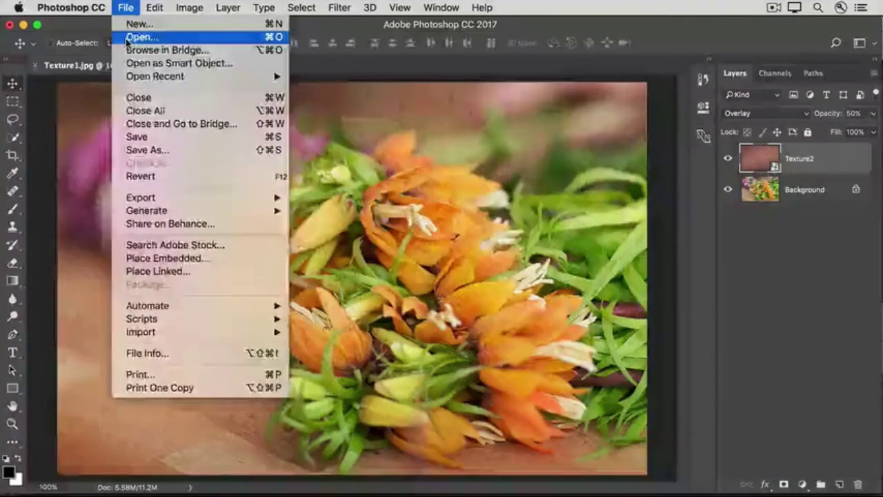
{"action": "left_click", "coordinate": [127, 38]}
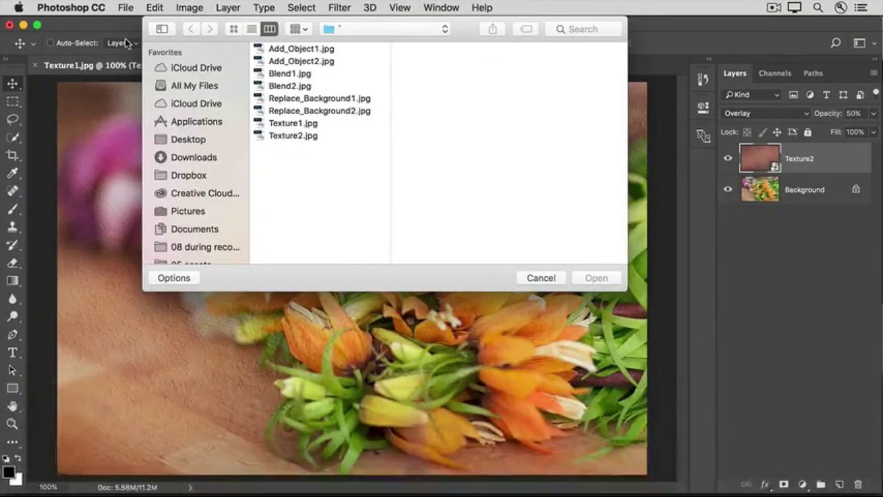
{"action": "left_click", "coordinate": [284, 77]}
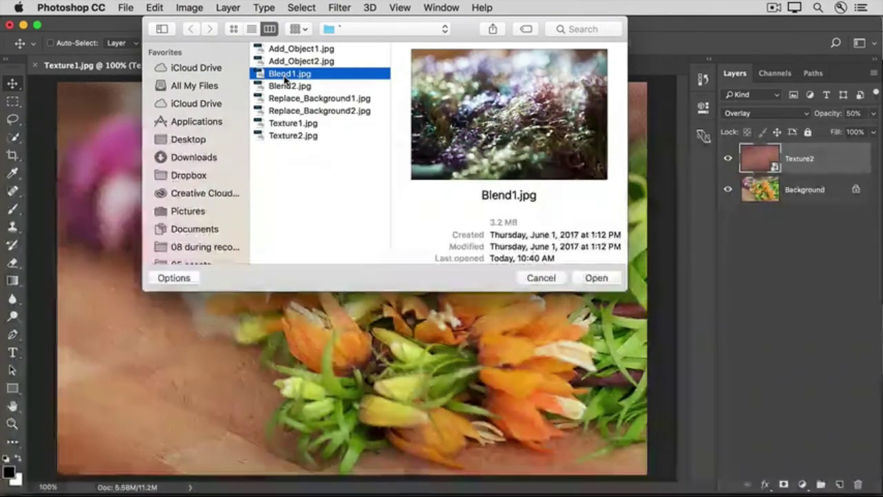
{"action": "left_click", "coordinate": [578, 278]}
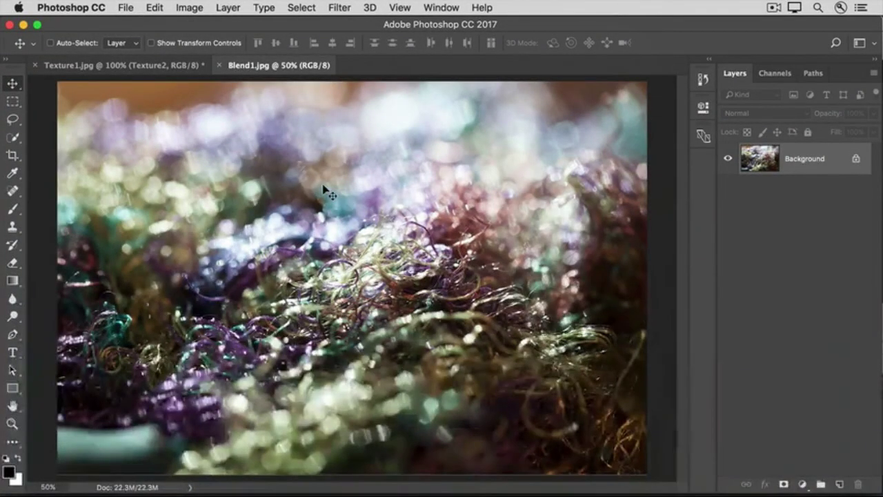
Step: Place Blend2.jpg as an embedded layer over the Blend1.jpg background at its original size and commit the placement
{"action": "left_click", "coordinate": [127, 8]}
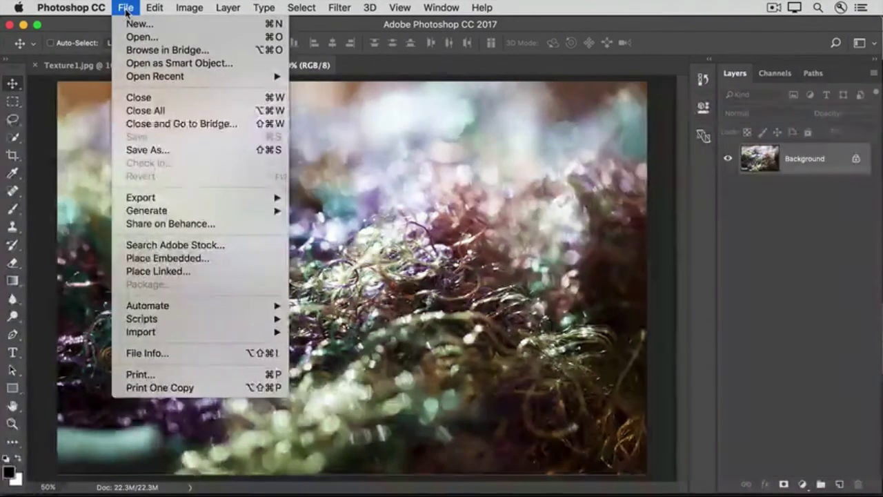
{"action": "left_click", "coordinate": [124, 259]}
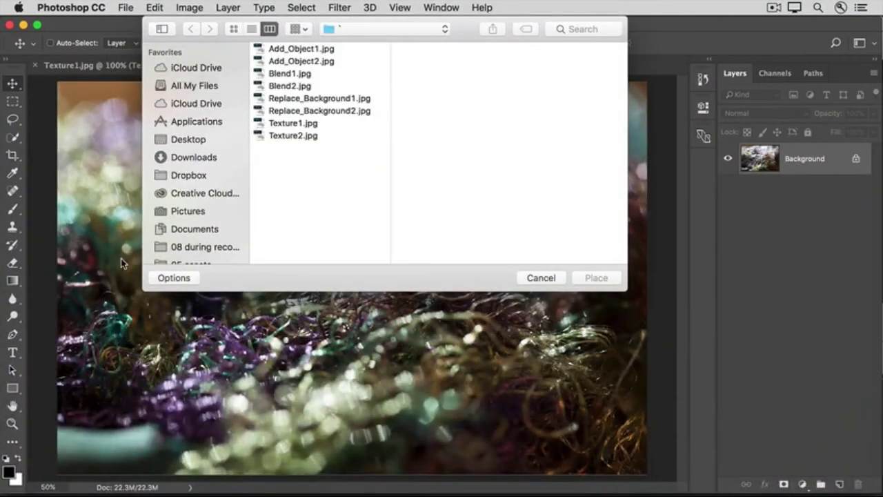
{"action": "left_click", "coordinate": [290, 87]}
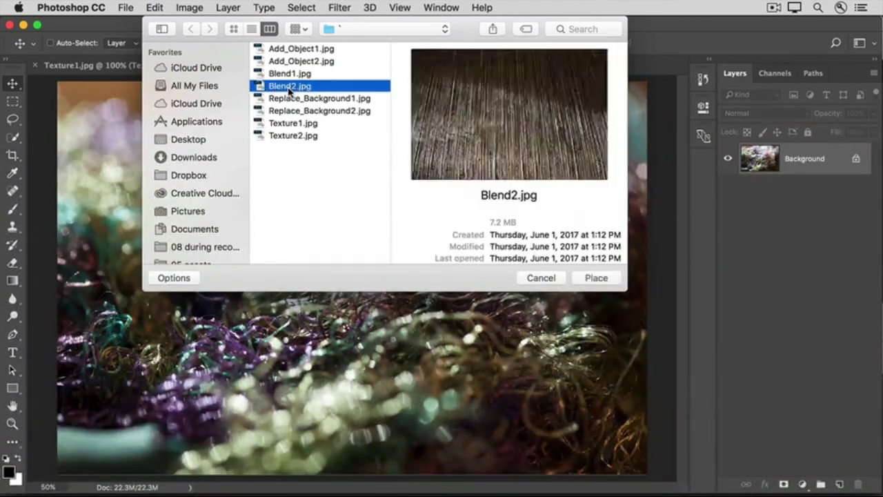
{"action": "left_click", "coordinate": [585, 278]}
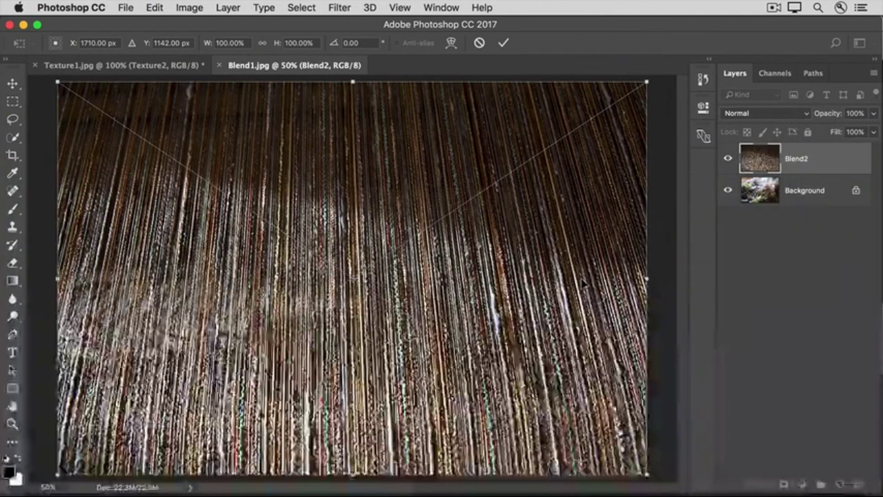
{"action": "left_click", "coordinate": [502, 44]}
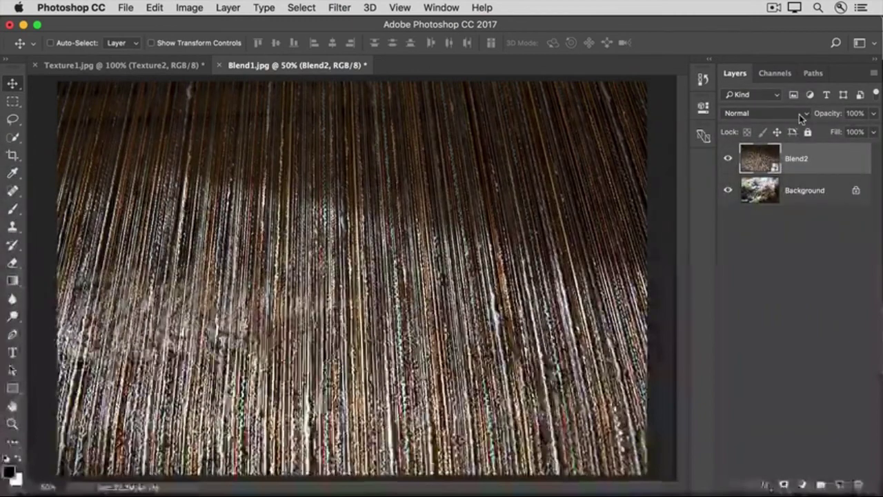
Step: Set the Blend2 layer's blend mode to Lighten and cycle forward through the modes to Vivid Light
{"action": "left_click", "coordinate": [801, 115]}
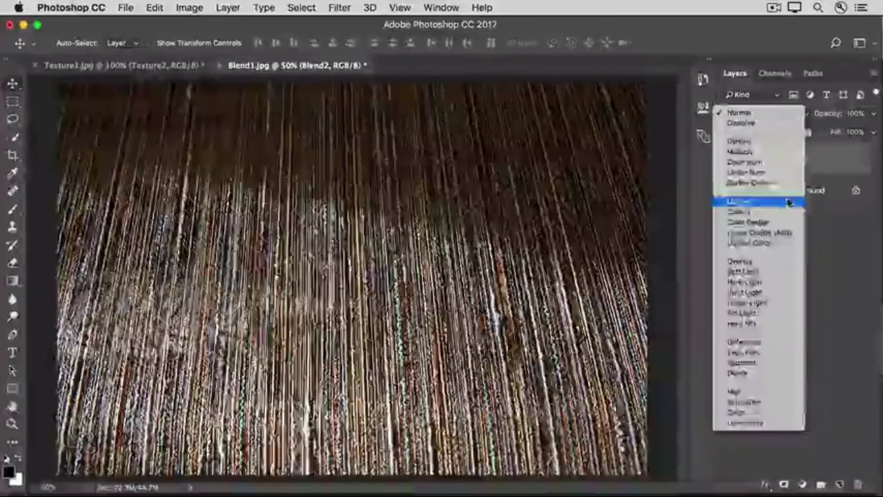
{"action": "left_click", "coordinate": [790, 202]}
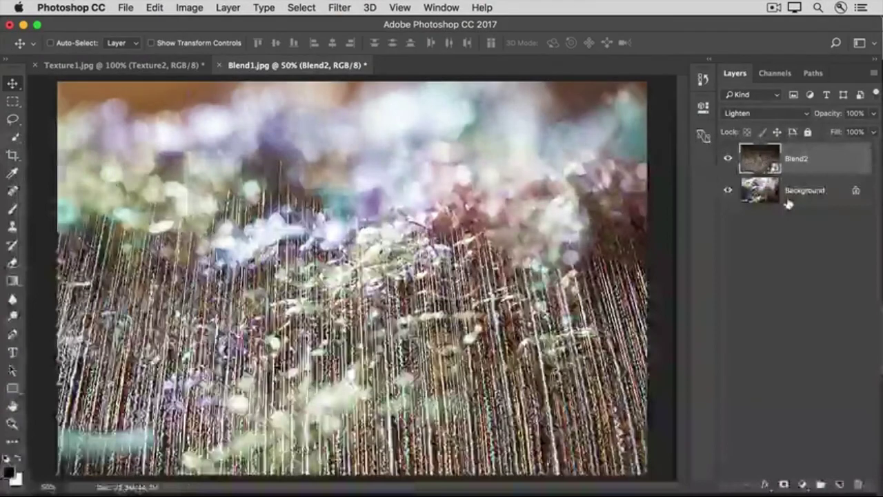
{"action": "key", "text": "shift+plus"}
{"action": "key", "text": "shift+plus"}
{"action": "key", "text": "shift+plus"}
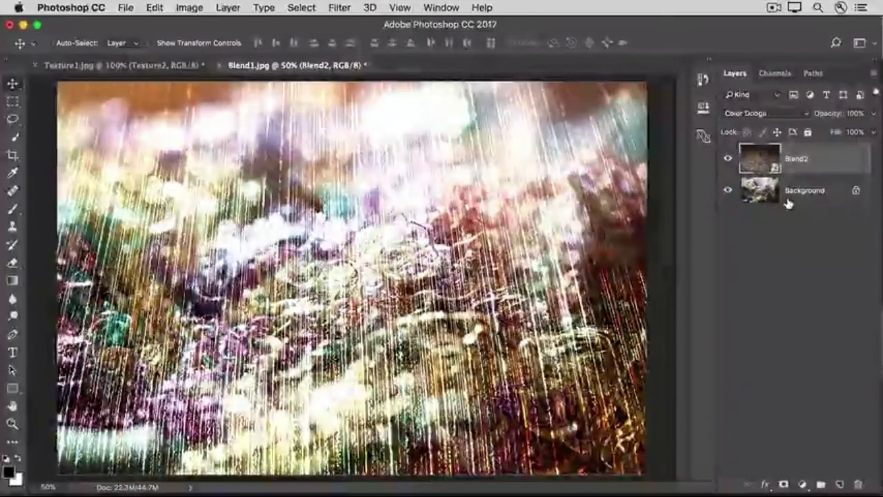
{"action": "key", "text": "shift+plus"}
{"action": "key", "text": "shift+plus"}
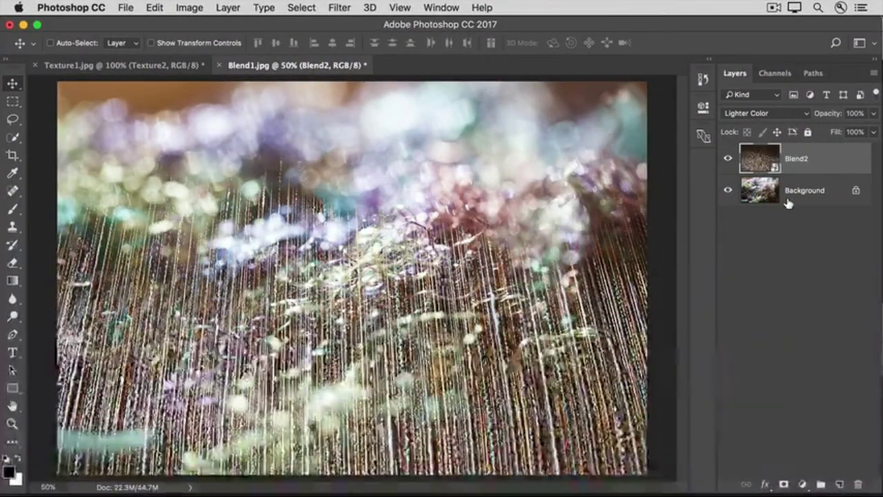
{"action": "key", "text": "shift+plus"}
{"action": "key", "text": "shift+plus"}
{"action": "key", "text": "shift+plus"}
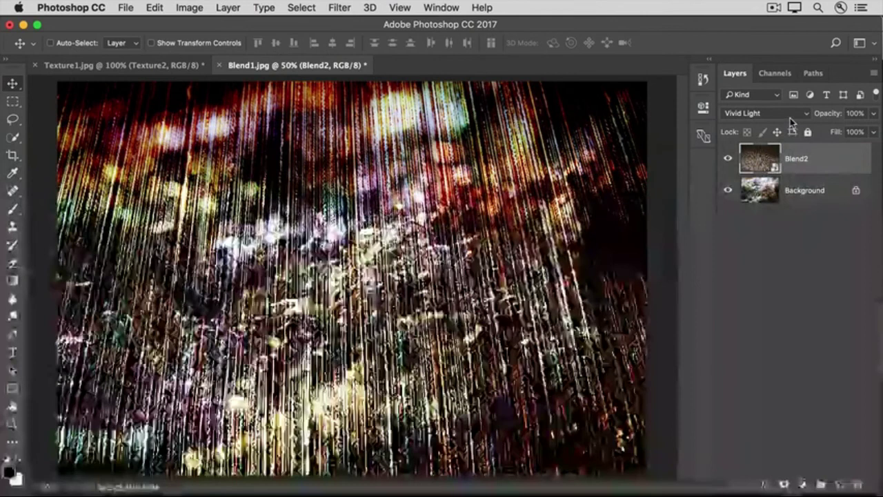
Step: Set the Blend2 layer's blend mode back to Lighten
{"action": "left_click", "coordinate": [789, 114]}
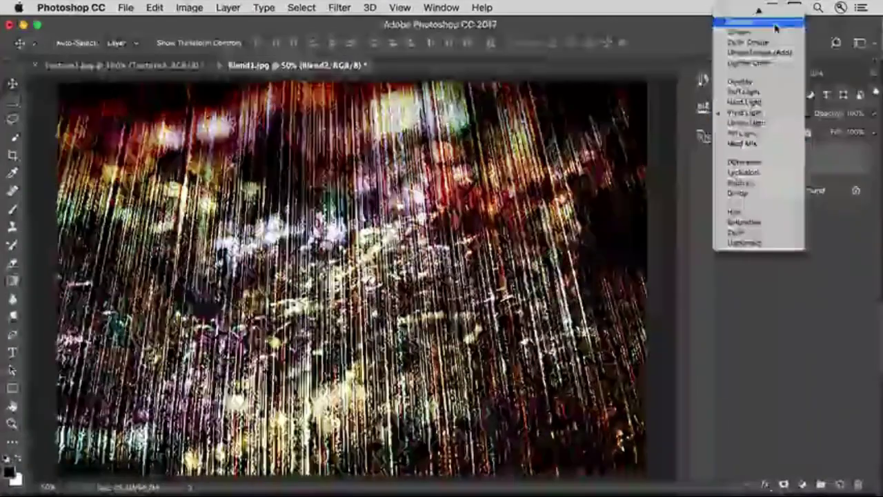
{"action": "left_click", "coordinate": [776, 27]}
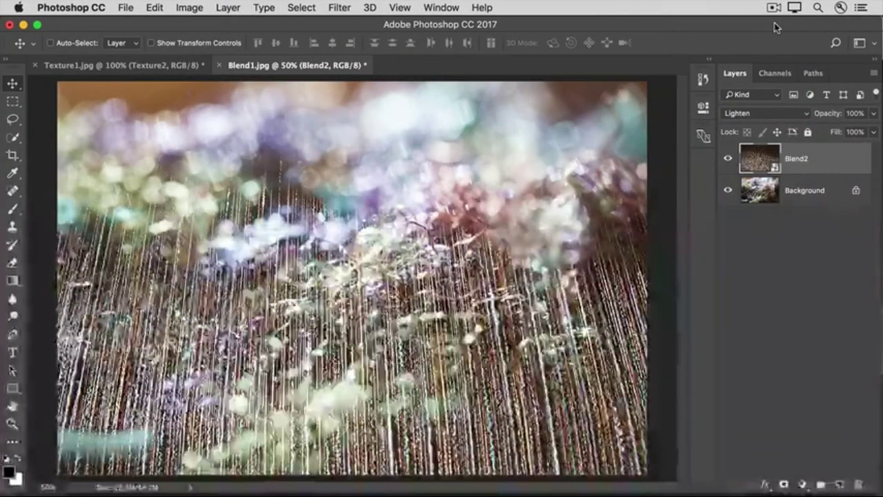